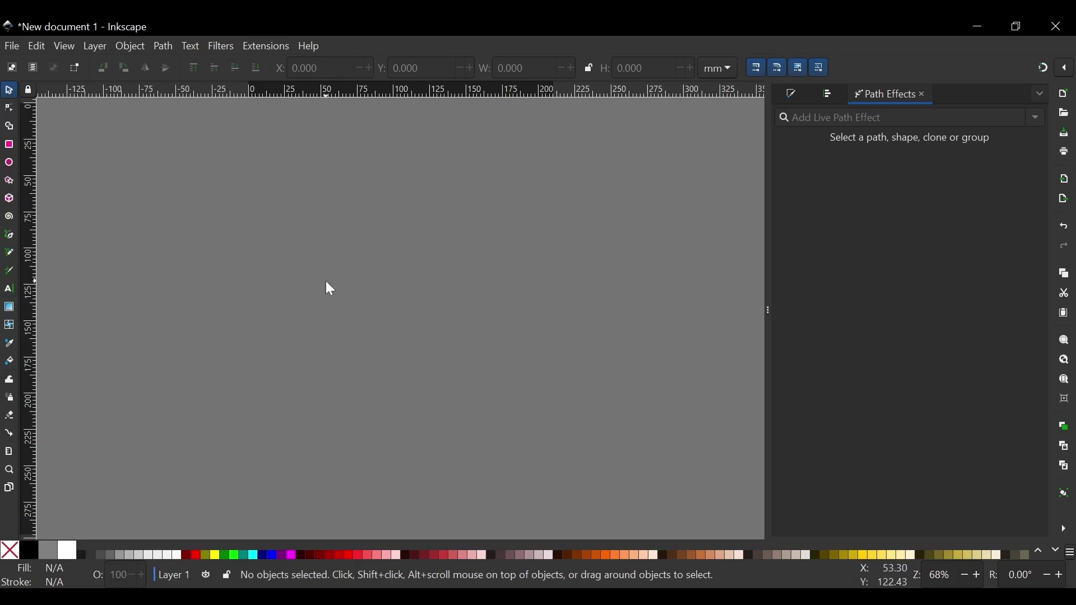
Step: Type ARCH in capitals on the canvas in 360 pt black Anton
{"action": "key", "text": "t"}
{"action": "left_click", "coordinate": [273, 300]}
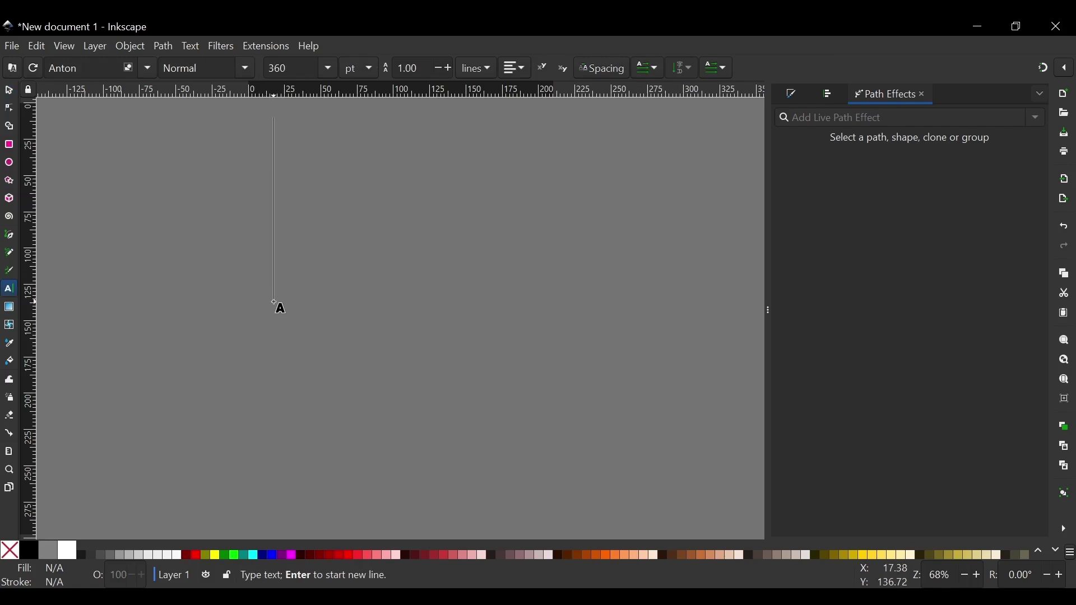
{"action": "key", "text": "Caps_Lock"}
{"action": "type", "text": "ARCH"}
{"action": "key", "text": "Caps_Lock"}
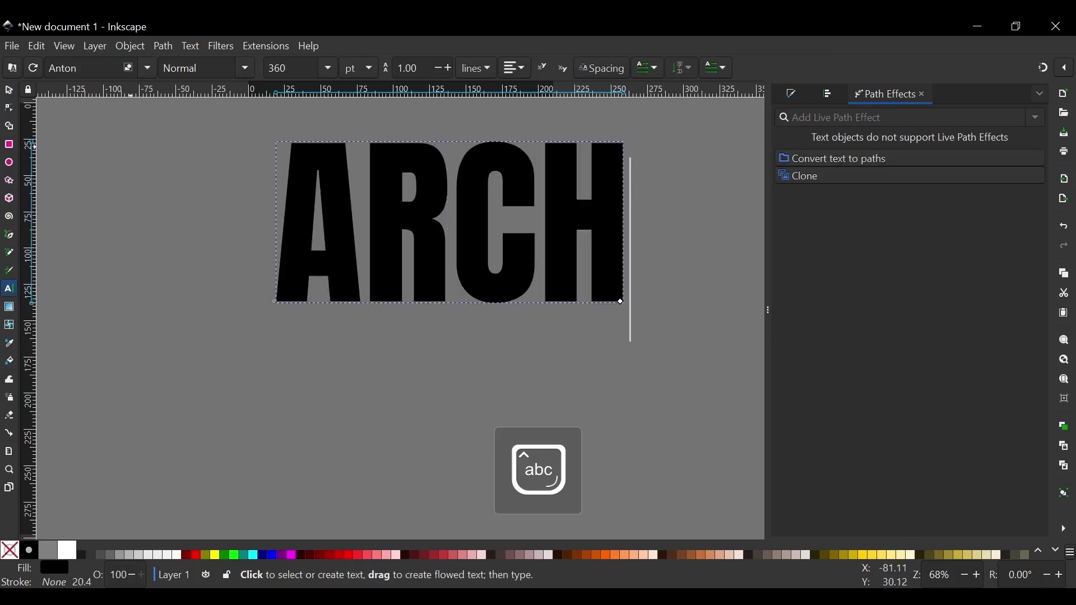
Step: Reposition ARCH, stretch it to 143.567 mm tall, and raise it on the page
{"action": "left_click", "coordinate": [10, 91]}
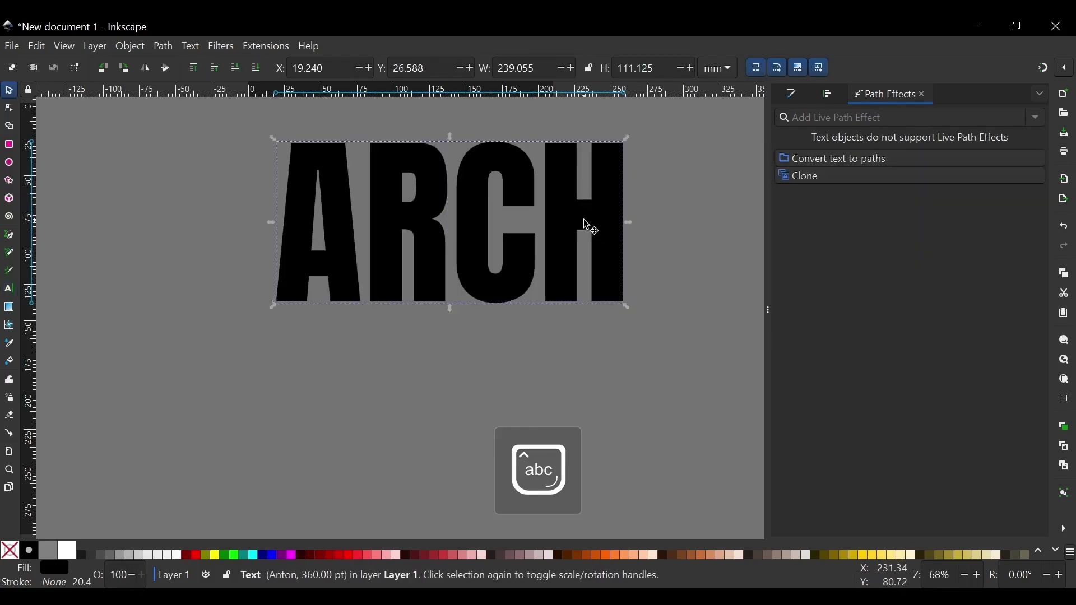
{"action": "left_click_drag", "start_coordinate": [585, 220], "coordinate": [540, 267]}
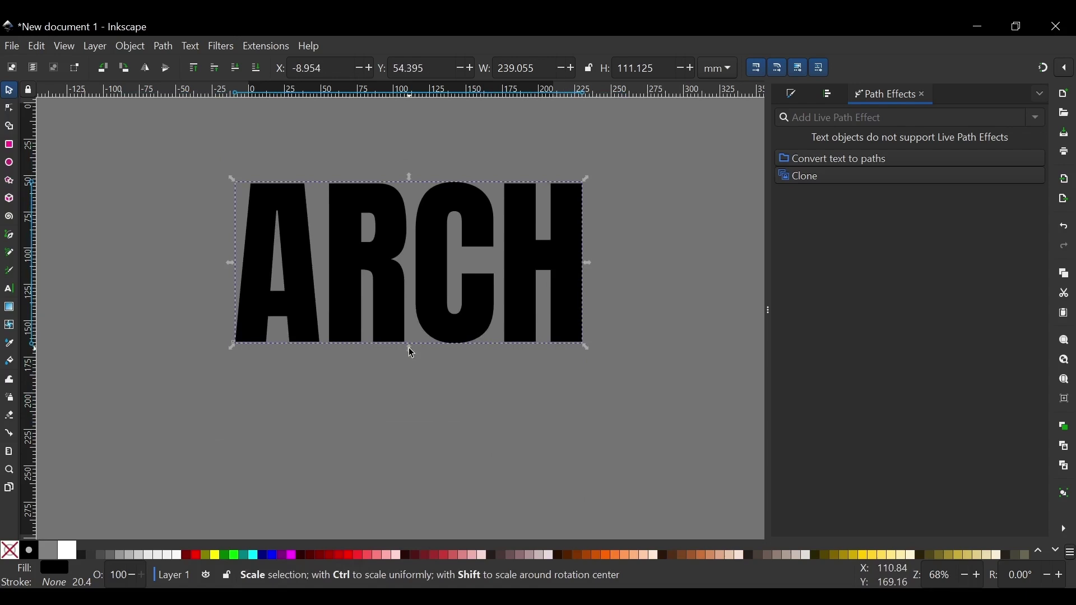
{"action": "left_click_drag", "start_coordinate": [411, 352], "coordinate": [408, 397]}
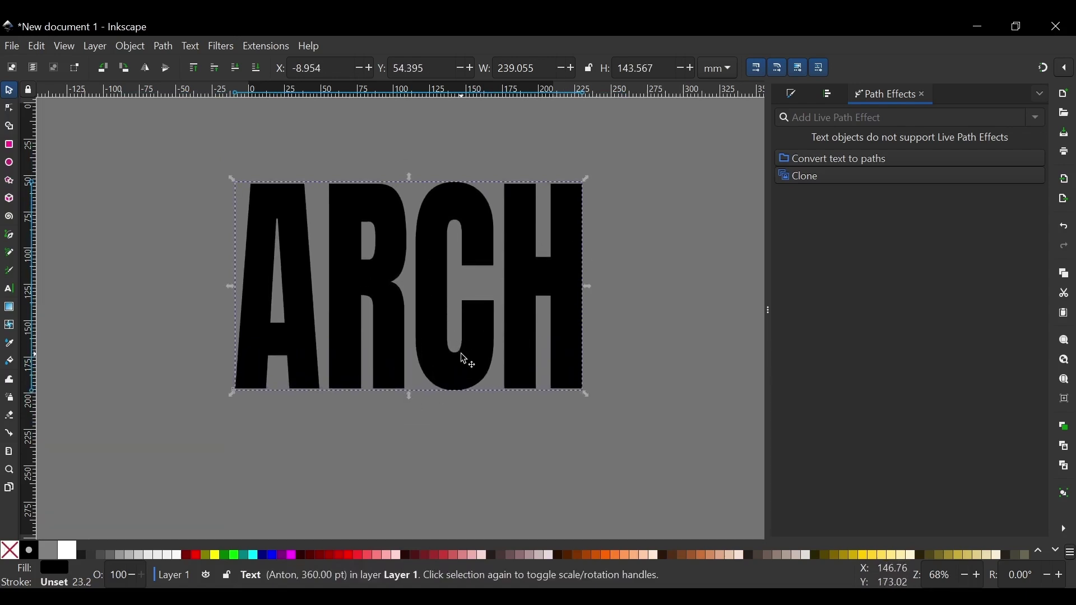
{"action": "left_click_drag", "start_coordinate": [468, 359], "coordinate": [472, 303]}
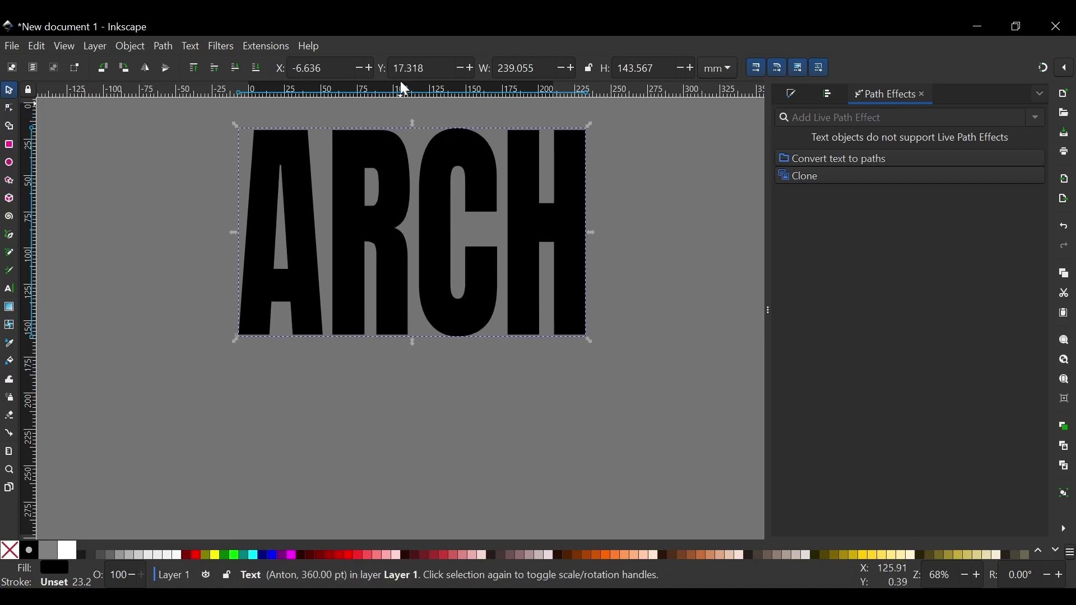
Step: Convert ARCH to a path and lower its bottom nodes so the letters stand 182.575 mm tall
{"action": "left_click", "coordinate": [163, 46]}
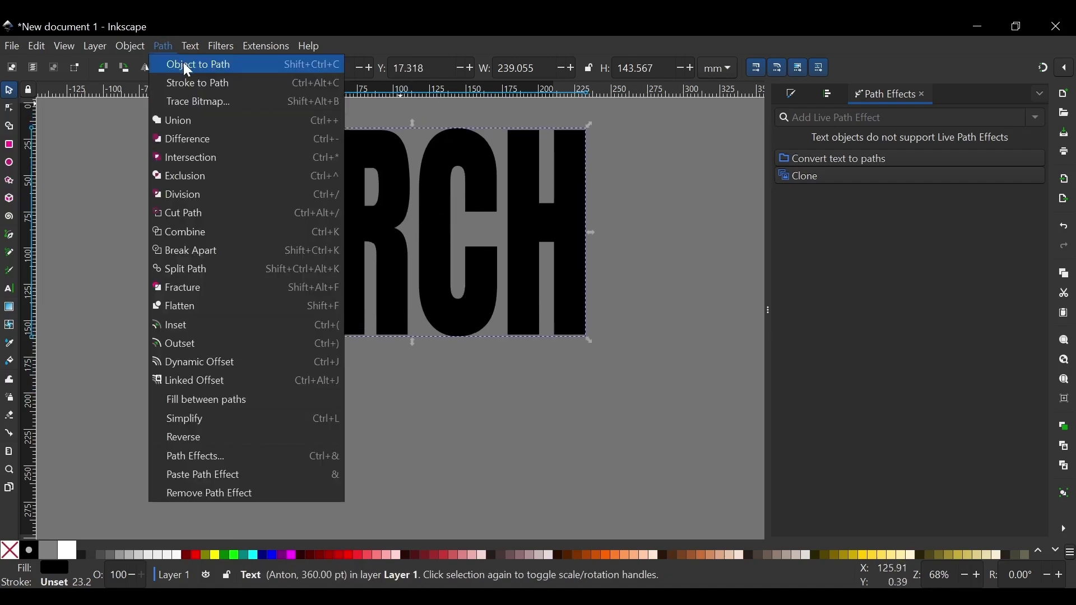
{"action": "left_click", "coordinate": [184, 62]}
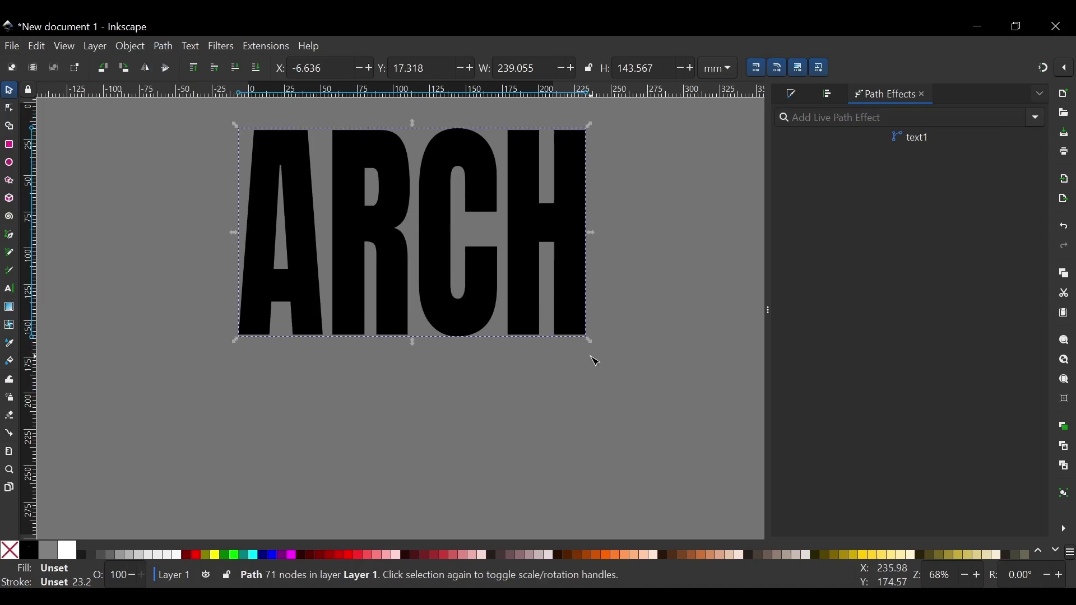
{"action": "key", "text": "n"}
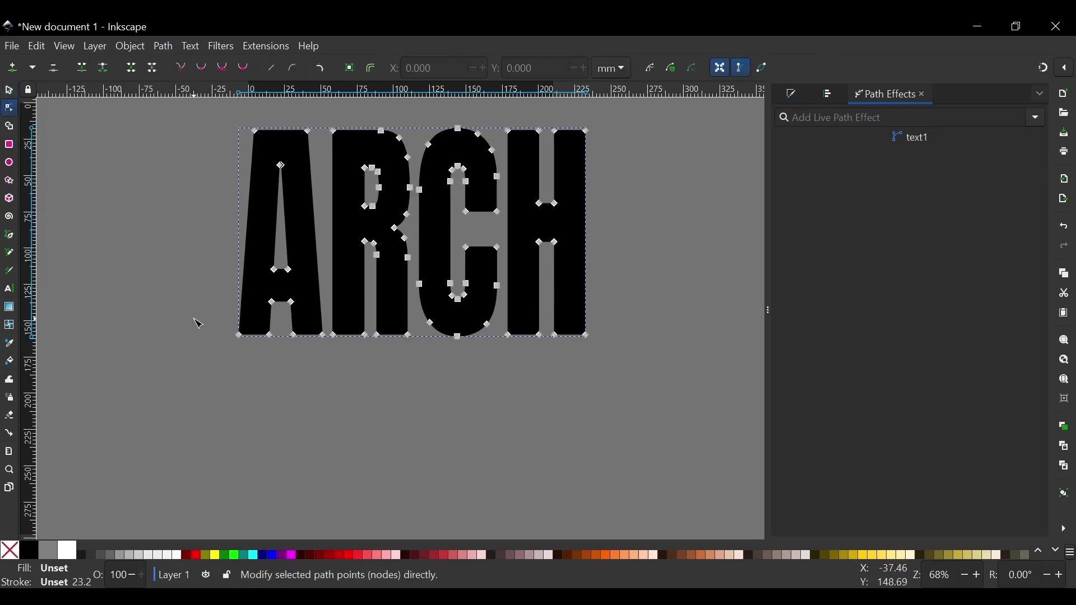
{"action": "left_click_drag", "start_coordinate": [198, 323], "coordinate": [584, 394]}
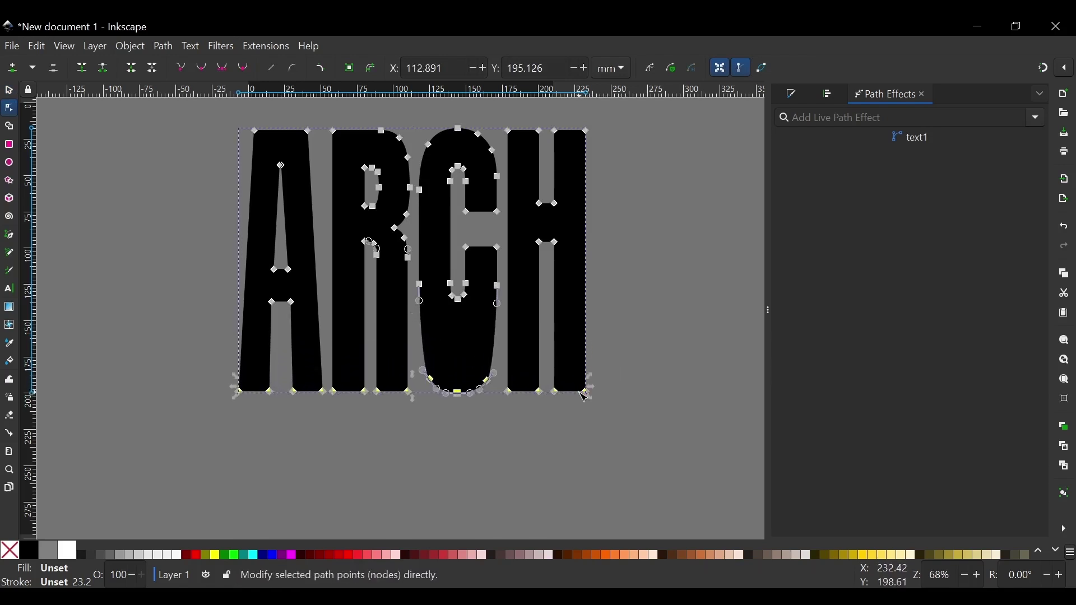
{"action": "left_click", "coordinate": [9, 92]}
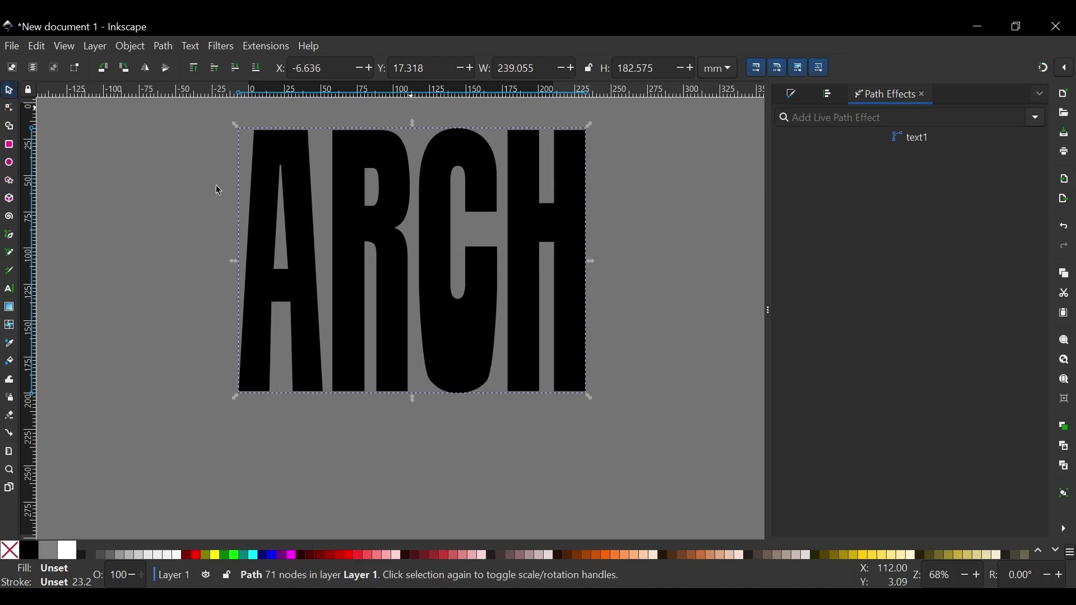
Step: Add Envelope Deformation to ARCH and raise its bottom bend path to curve the letters' base
{"action": "left_click", "coordinate": [1036, 118]}
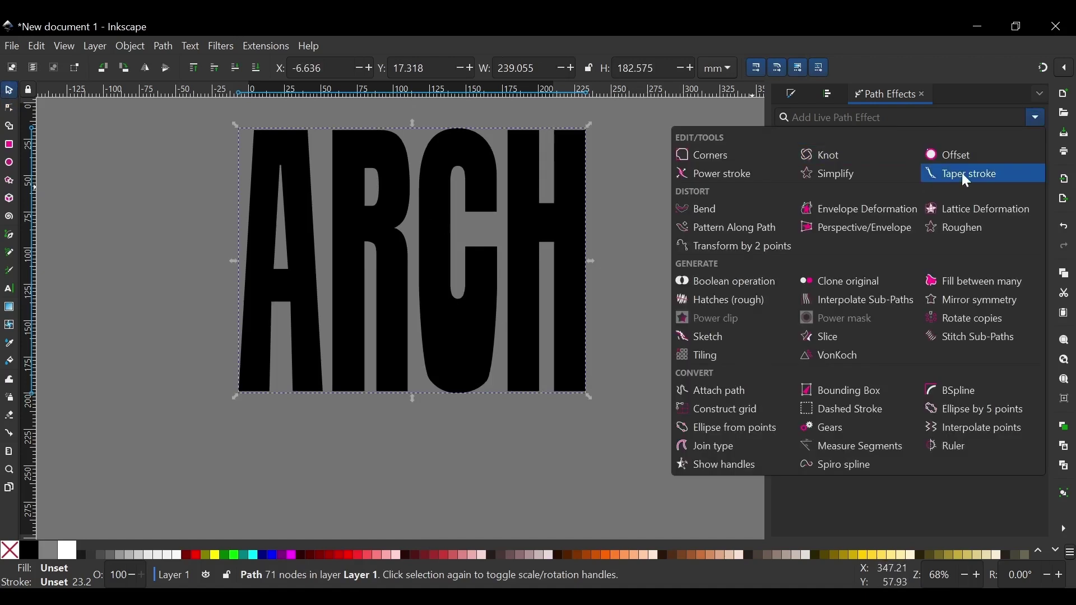
{"action": "left_click", "coordinate": [850, 202]}
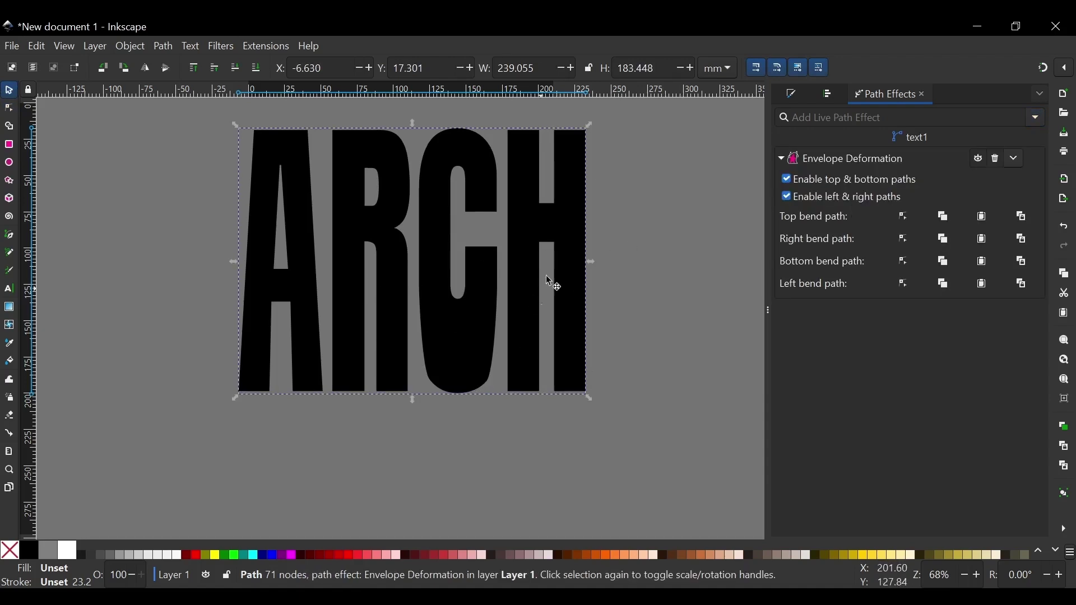
{"action": "left_click", "coordinate": [908, 261]}
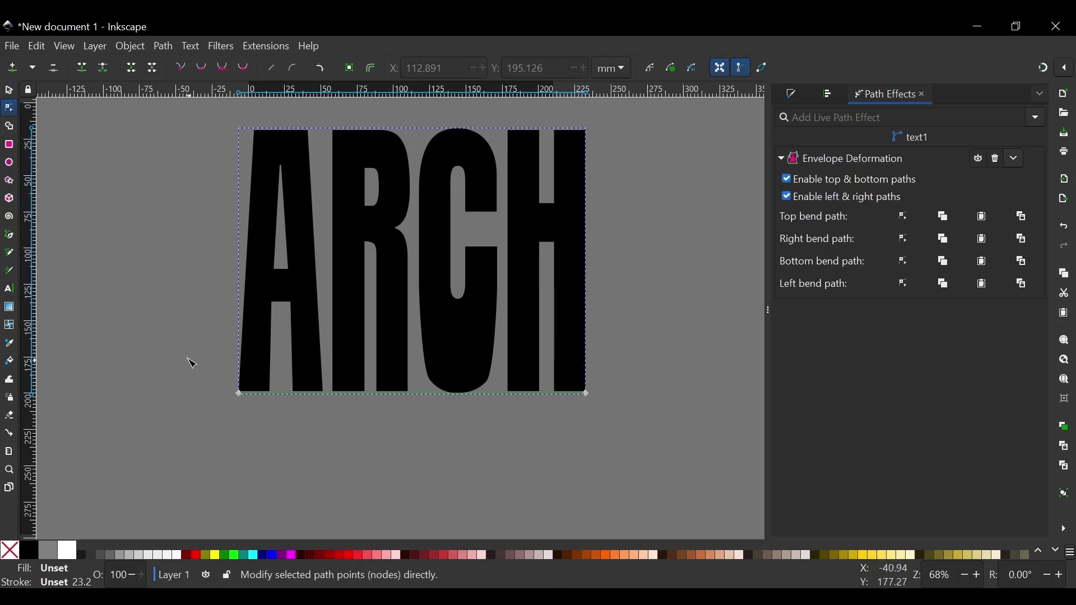
{"action": "left_click_drag", "start_coordinate": [185, 358], "coordinate": [678, 468]}
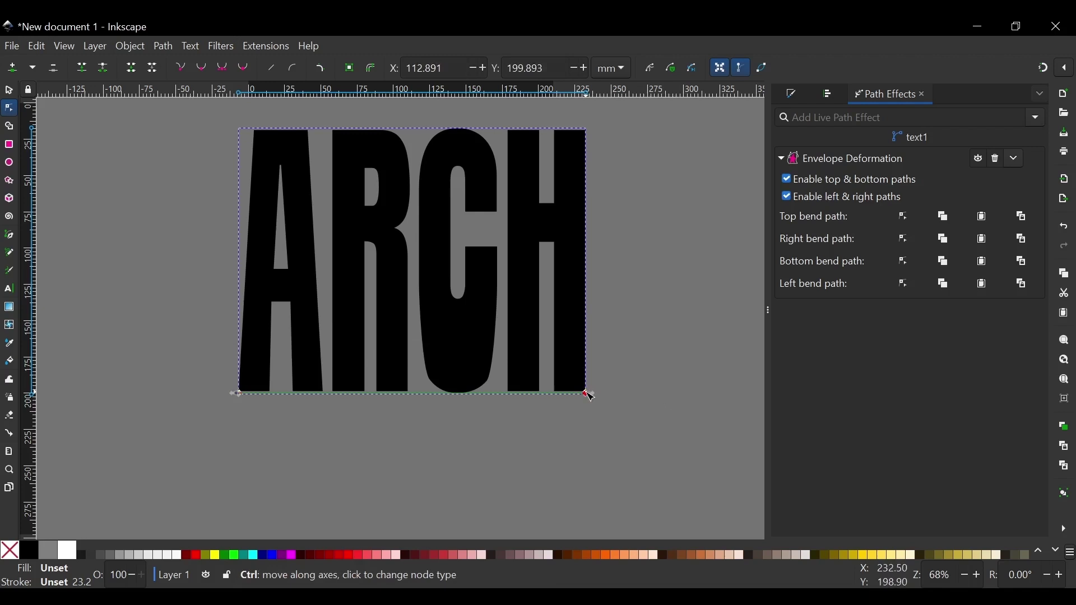
{"action": "left_click_drag", "start_coordinate": [589, 393], "coordinate": [588, 294]}
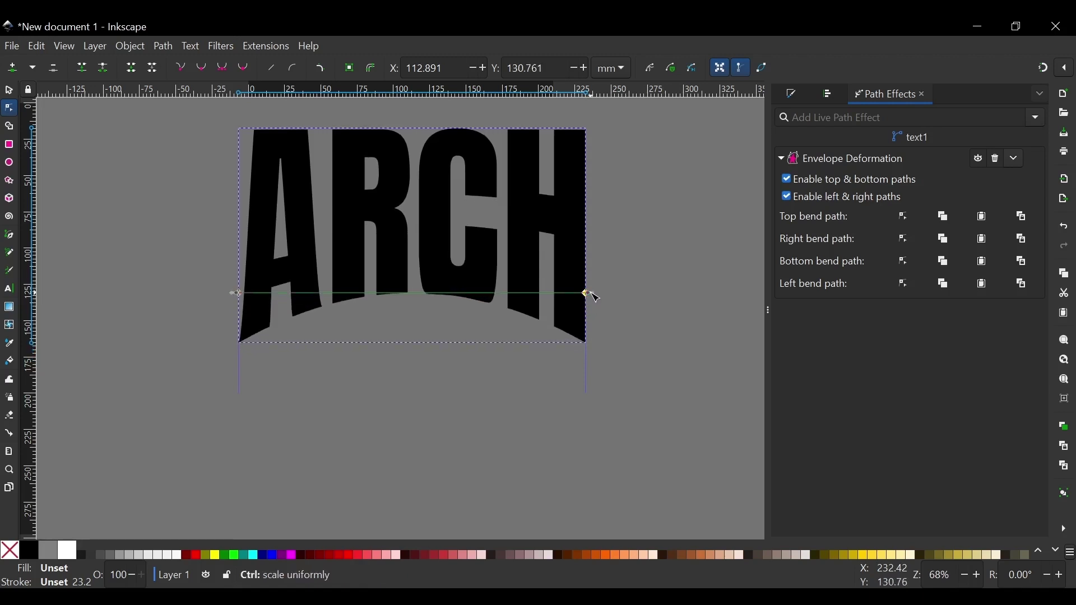
Step: Flatten the envelope bend with Object to Path, leaving ARCH as a plain 79-node path
{"action": "left_click", "coordinate": [9, 90]}
{"action": "scroll", "coordinate": [481, 269], "scroll_direction": "up", "scroll_amount": 3}
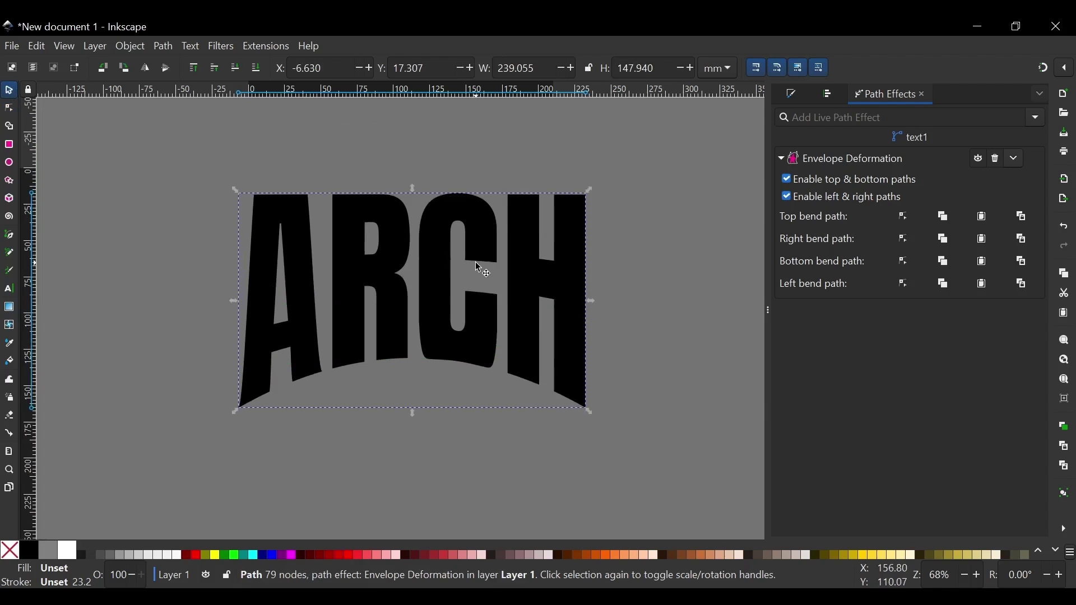
{"action": "scroll", "coordinate": [475, 261], "scroll_direction": "left", "scroll_amount": 1}
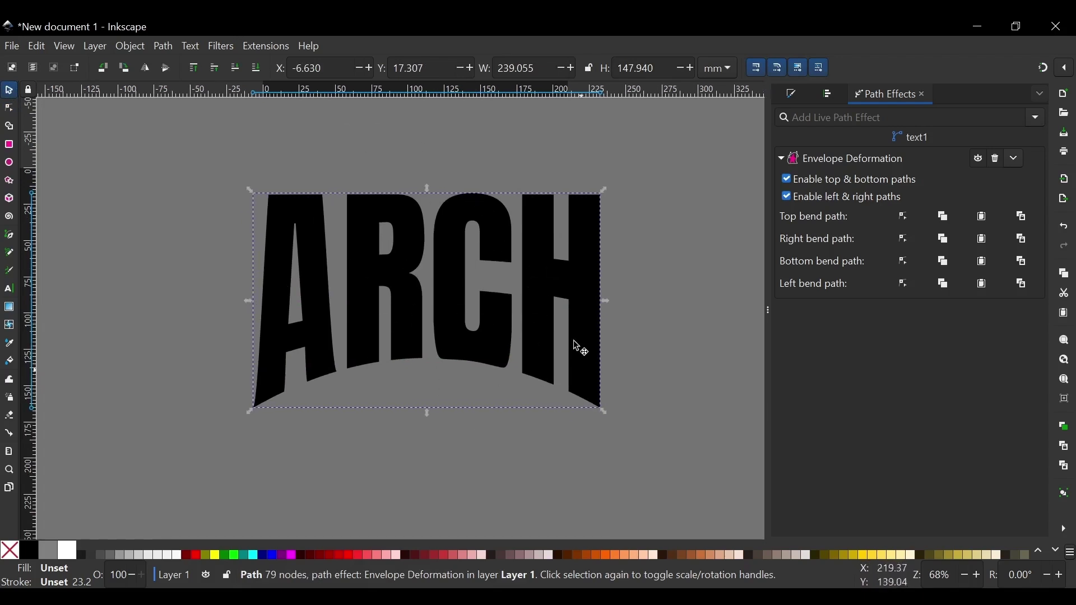
{"action": "left_click", "coordinate": [549, 270]}
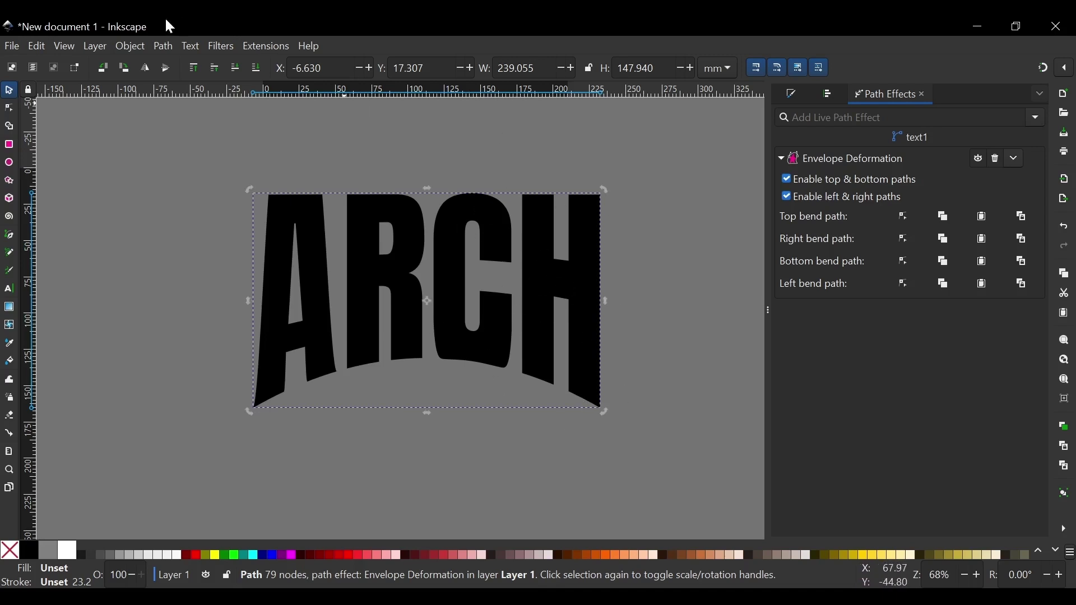
{"action": "left_click", "coordinate": [152, 45]}
{"action": "left_click", "coordinate": [165, 61]}
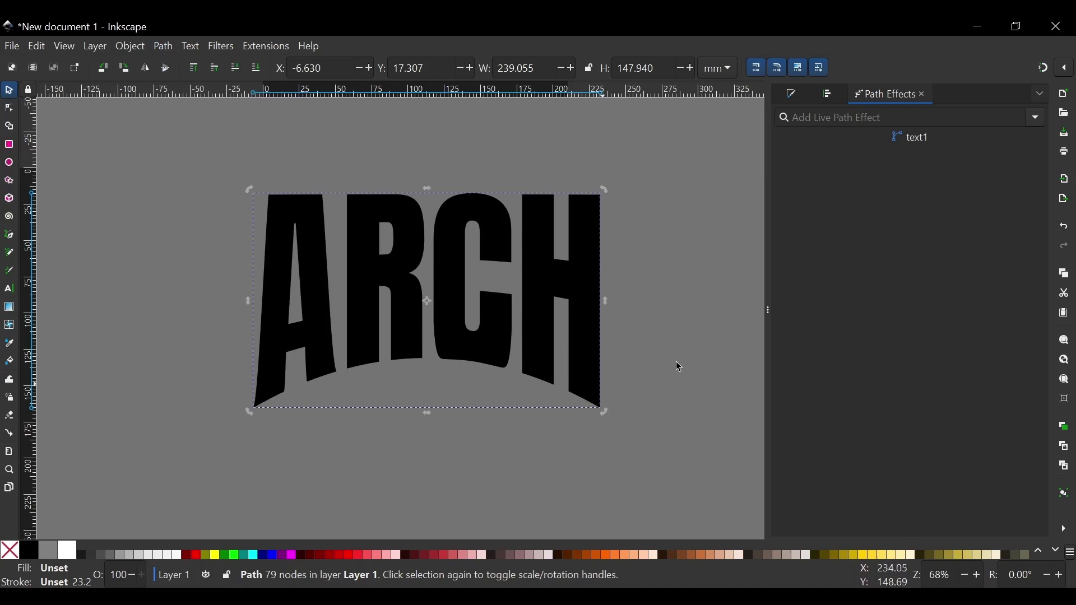
{"action": "scroll", "coordinate": [257, 409], "scroll_direction": "up", "scroll_amount": 5, "text": "ctrl"}
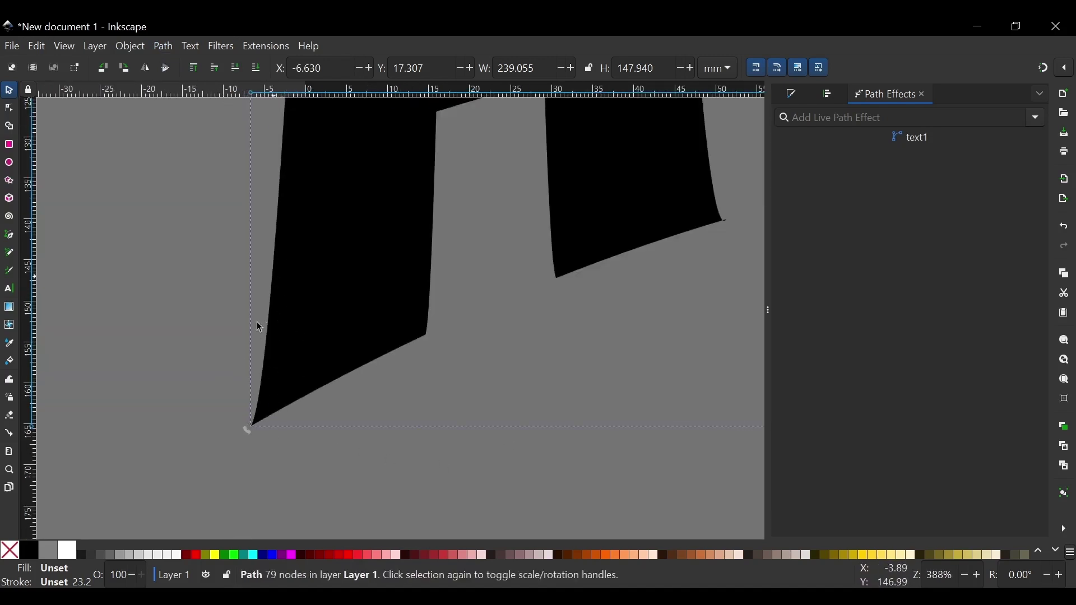
{"action": "scroll", "coordinate": [247, 427], "scroll_direction": "down", "scroll_amount": 3, "text": "ctrl"}
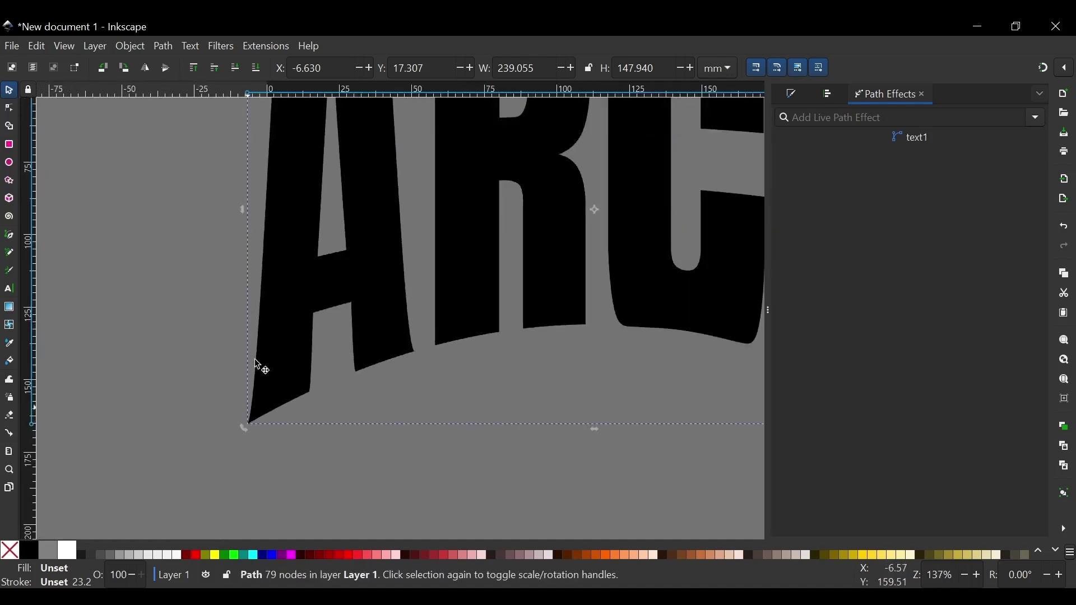
{"action": "scroll", "coordinate": [254, 421], "scroll_direction": "down", "scroll_amount": 1, "text": "ctrl"}
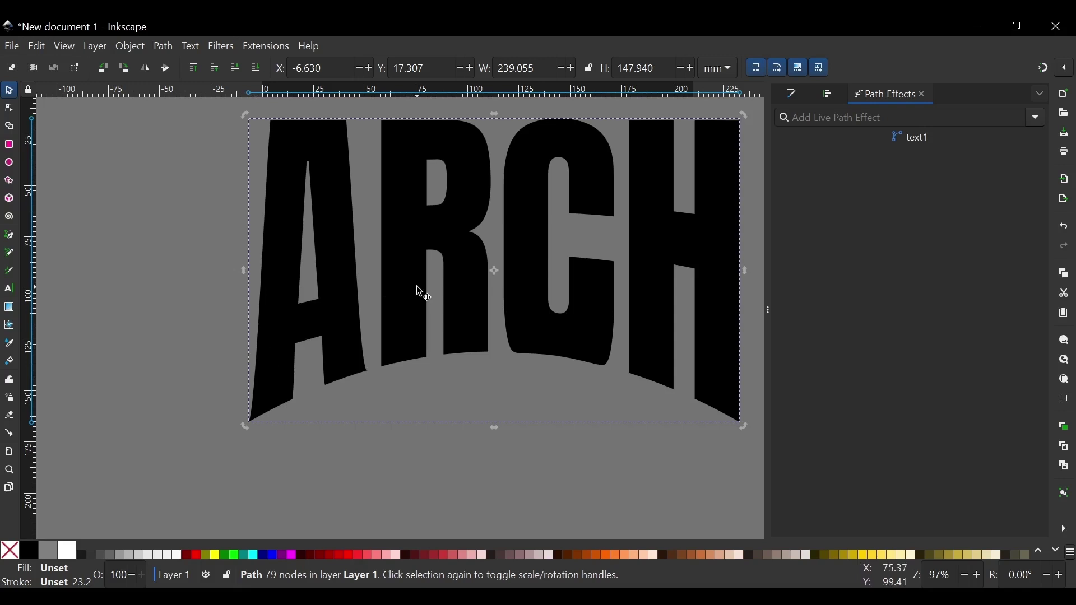
{"action": "scroll", "coordinate": [335, 285], "scroll_direction": "right", "scroll_amount": 5}
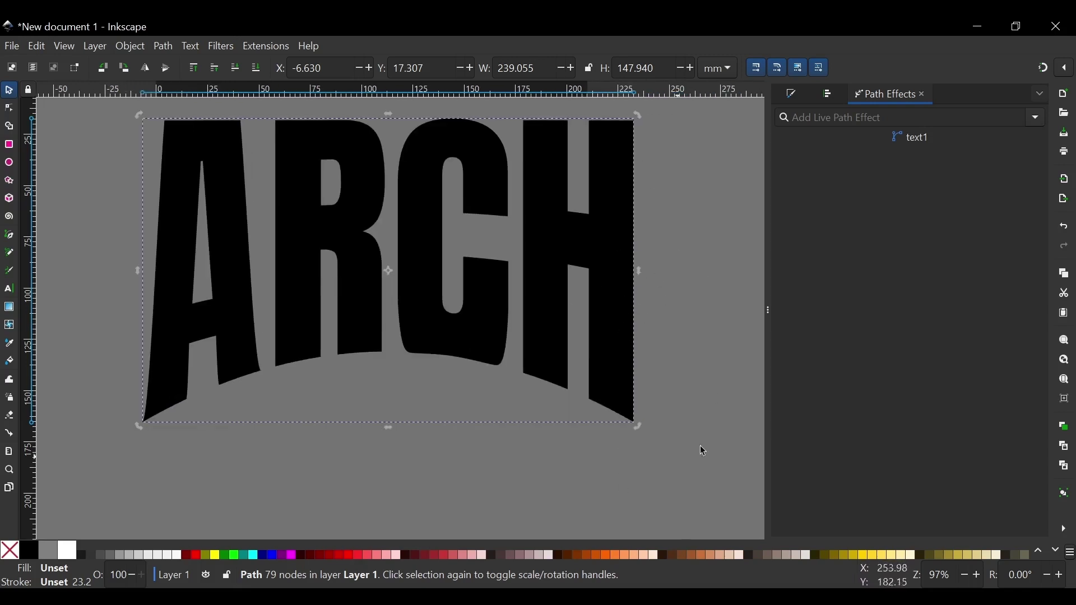
{"action": "scroll", "coordinate": [282, 368], "scroll_direction": "left", "scroll_amount": 2}
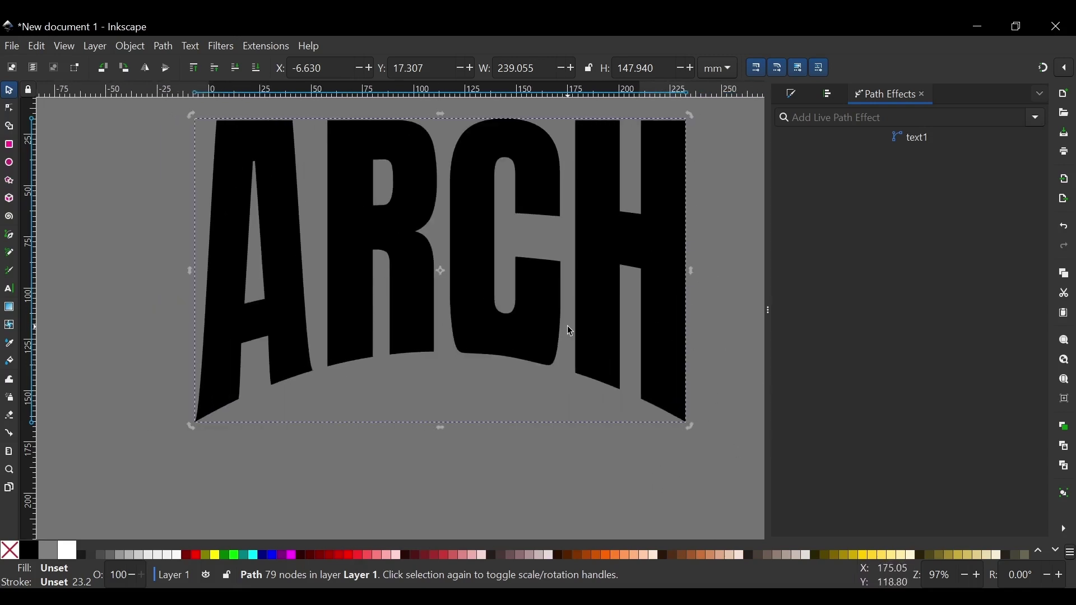
{"action": "scroll", "coordinate": [544, 210], "scroll_direction": "up", "scroll_amount": 2}
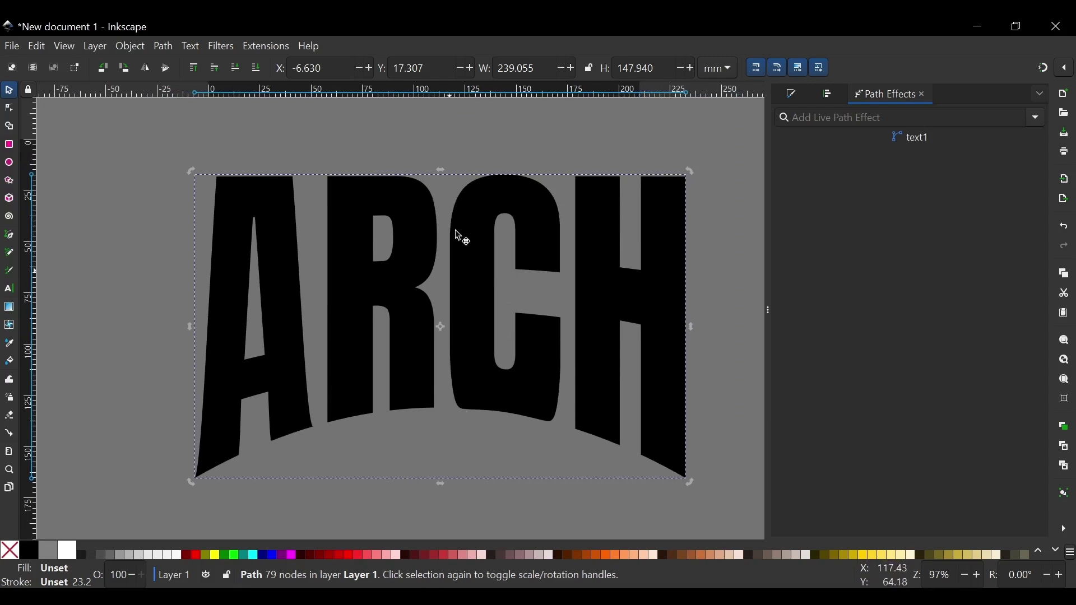
{"action": "scroll", "coordinate": [521, 334], "scroll_direction": "down", "scroll_amount": 1}
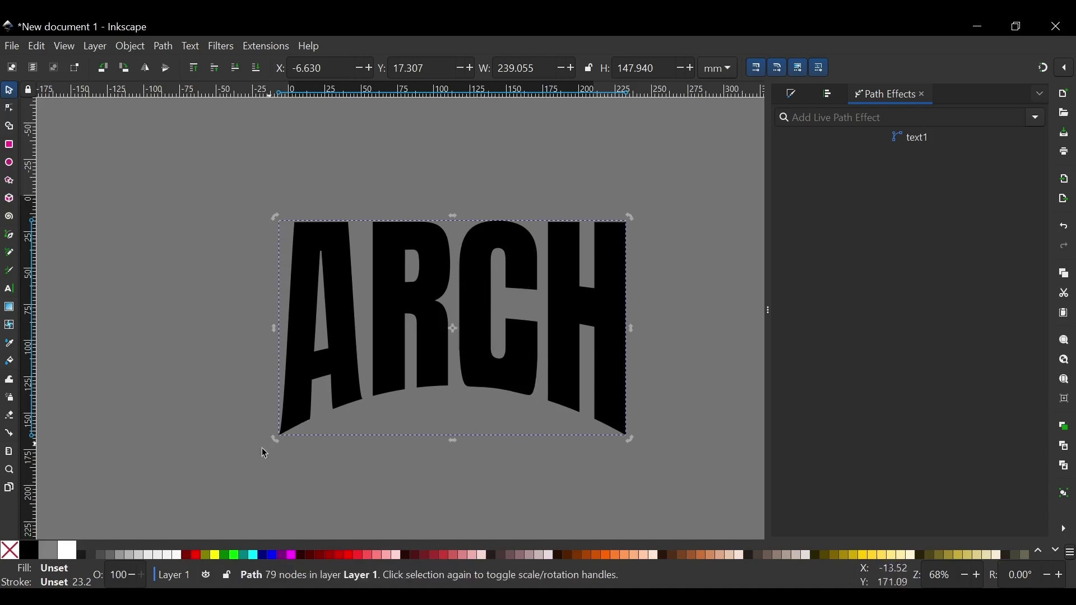
{"action": "scroll", "coordinate": [282, 434], "scroll_direction": "up", "scroll_amount": 3, "text": "ctrl"}
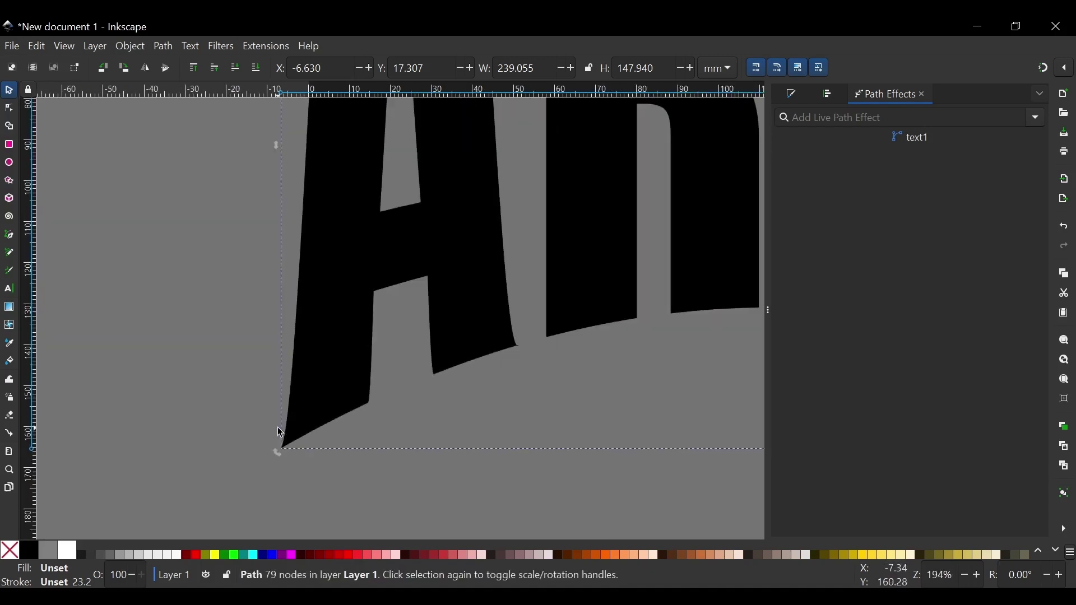
Step: Select the A's lower-left corner nodes and change their type to reshape the left edge
{"action": "key", "text": "n"}
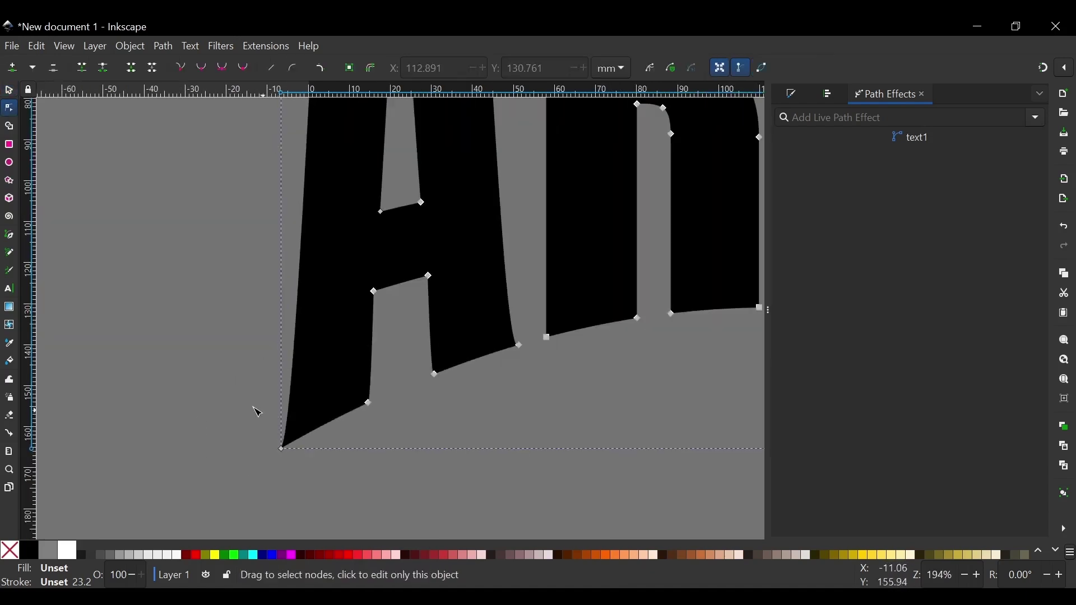
{"action": "left_click_drag", "start_coordinate": [218, 423], "coordinate": [351, 497]}
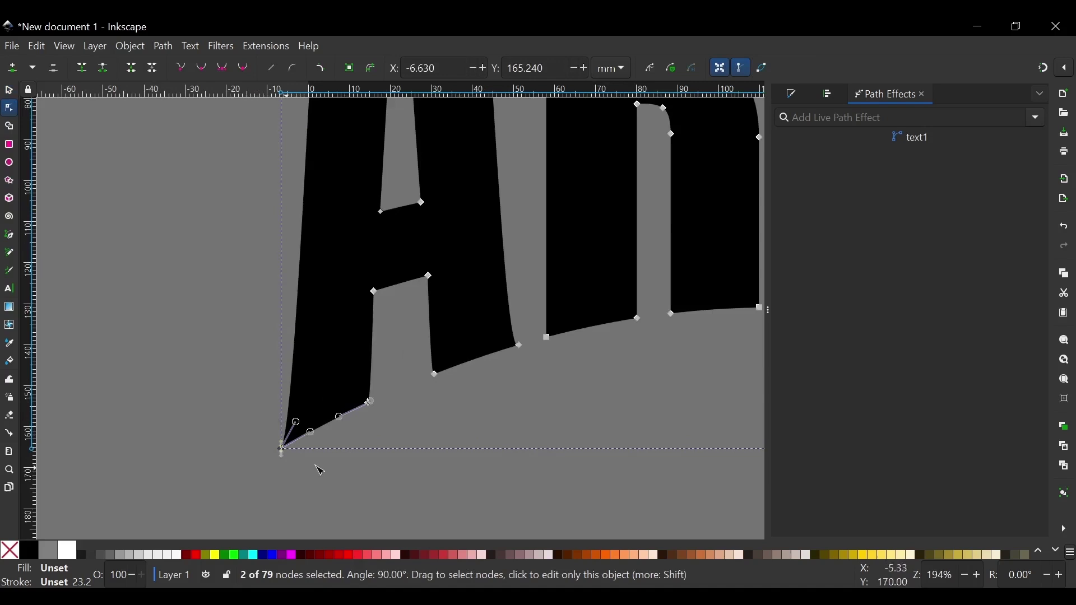
{"action": "left_click", "coordinate": [180, 67]}
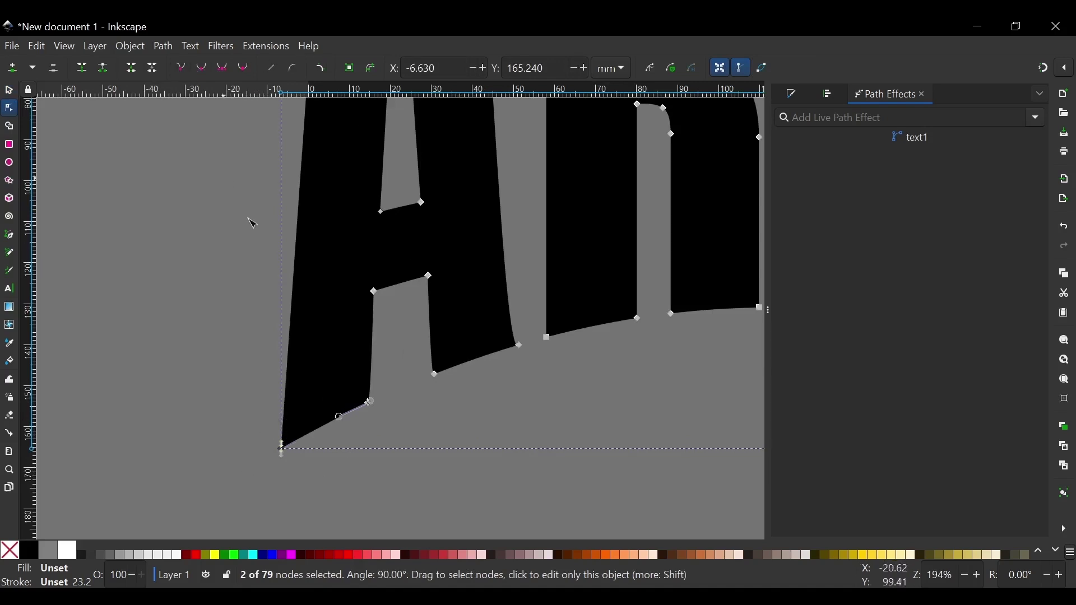
{"action": "scroll", "coordinate": [280, 364], "scroll_direction": "down", "scroll_amount": 2}
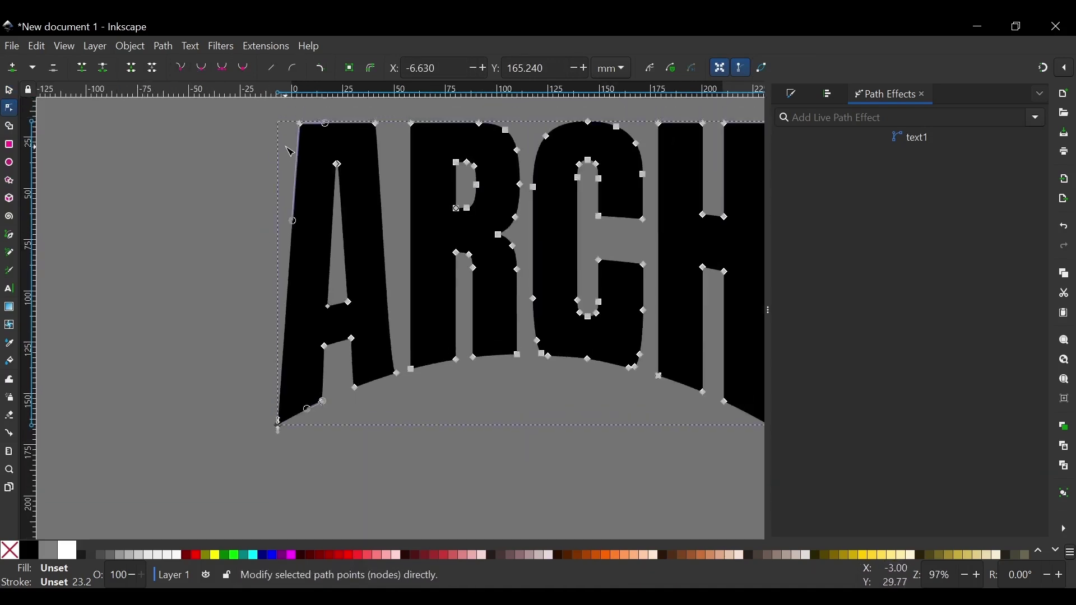
{"action": "scroll", "coordinate": [338, 401], "scroll_direction": "up", "scroll_amount": 3}
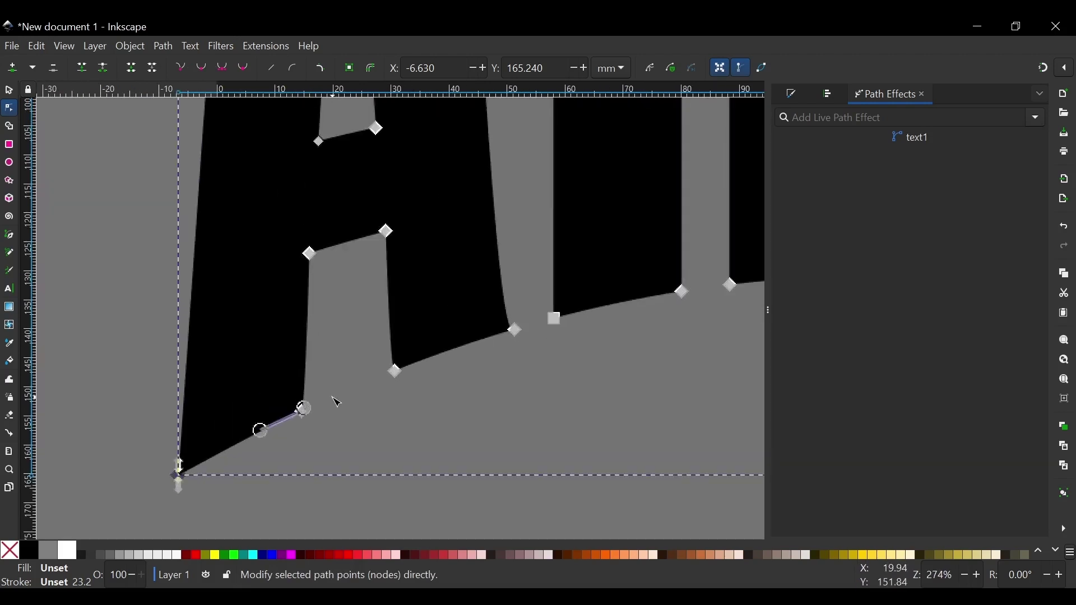
Step: Make the curved segments at the A's foot, lower edge and inner corner straight lines
{"action": "left_click_drag", "start_coordinate": [375, 343], "coordinate": [441, 431]}
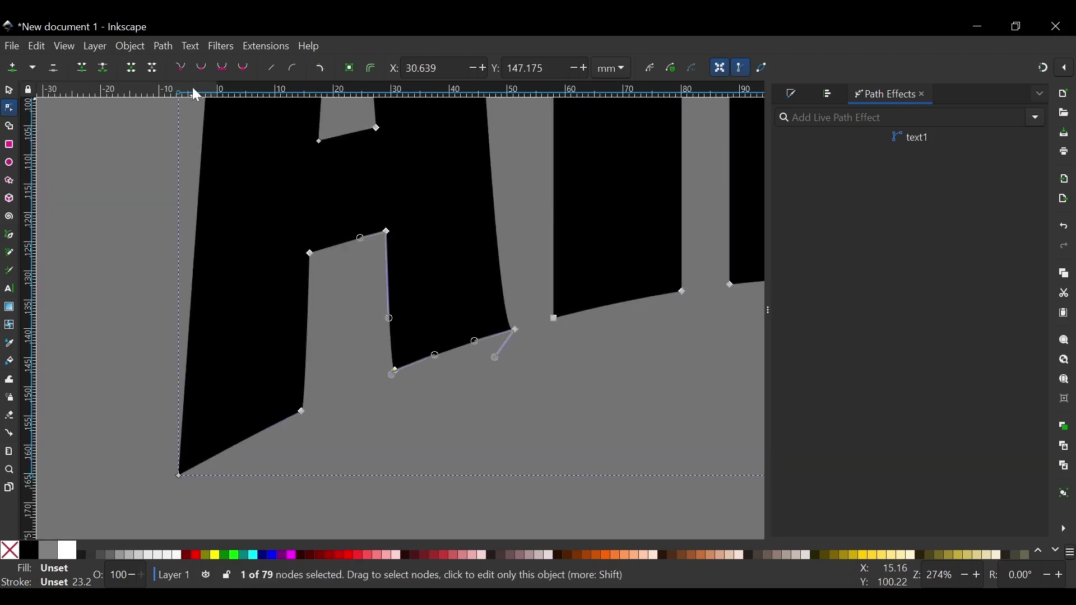
{"action": "left_click", "coordinate": [180, 67]}
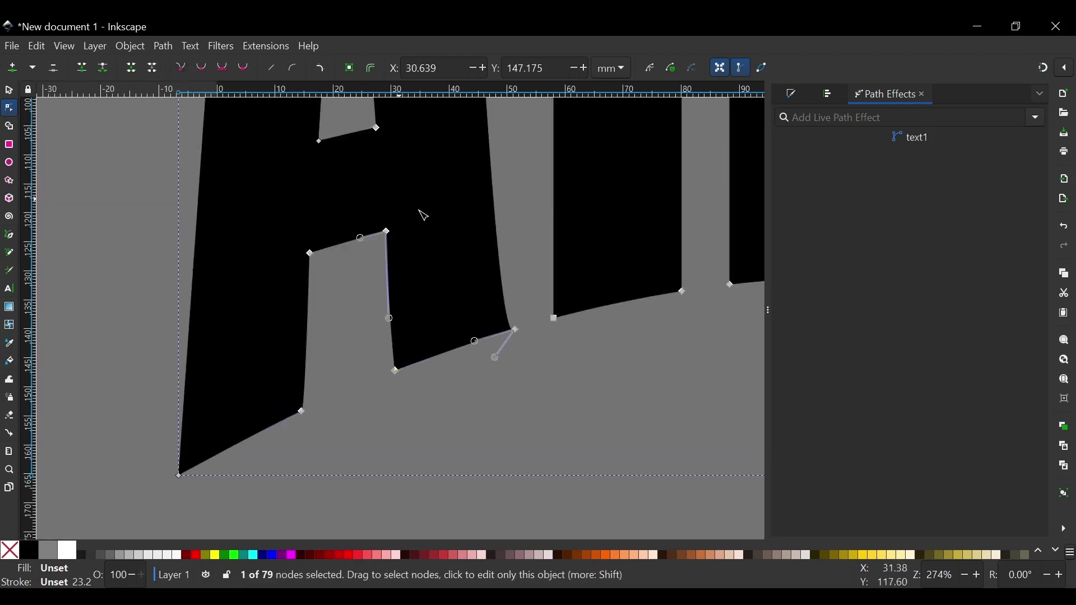
{"action": "left_click", "coordinate": [516, 330]}
{"action": "left_click", "coordinate": [180, 67]}
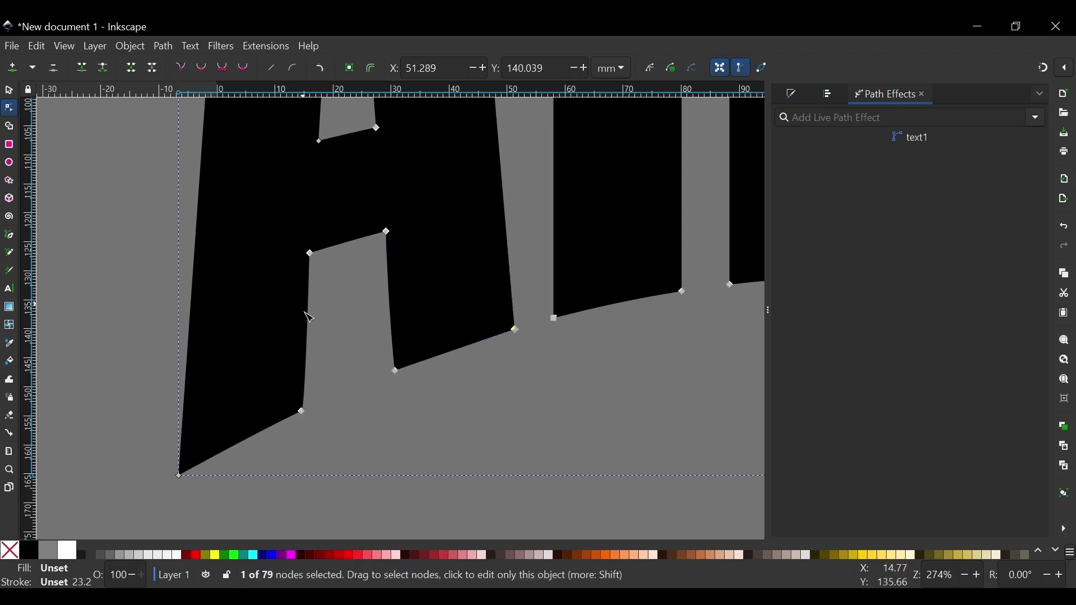
{"action": "left_click_drag", "start_coordinate": [316, 400], "coordinate": [285, 492]}
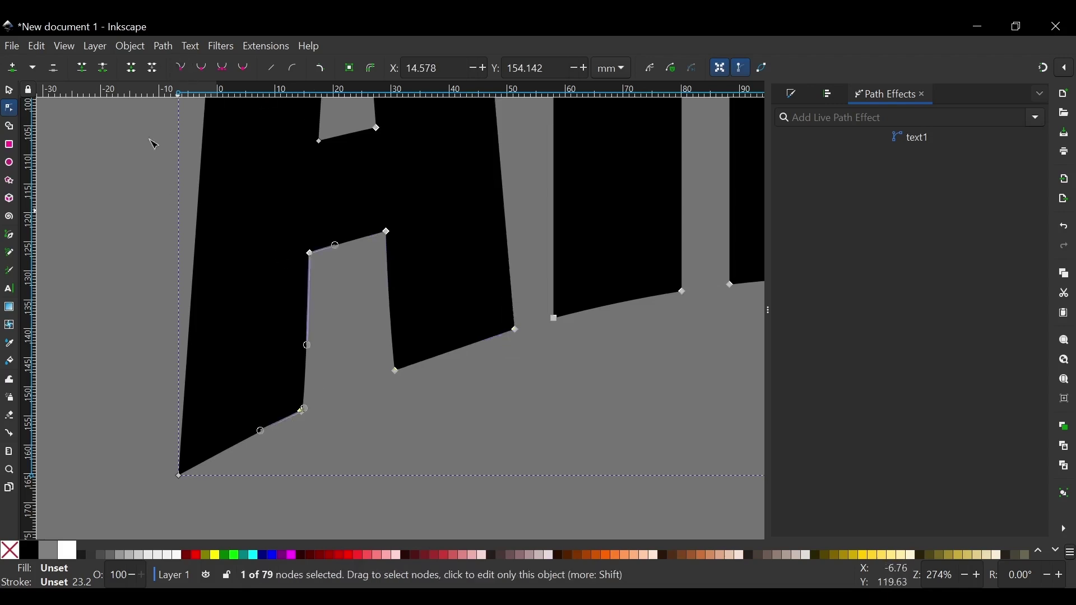
{"action": "left_click", "coordinate": [180, 67]}
{"action": "scroll", "coordinate": [247, 243], "scroll_direction": "down", "scroll_amount": 3}
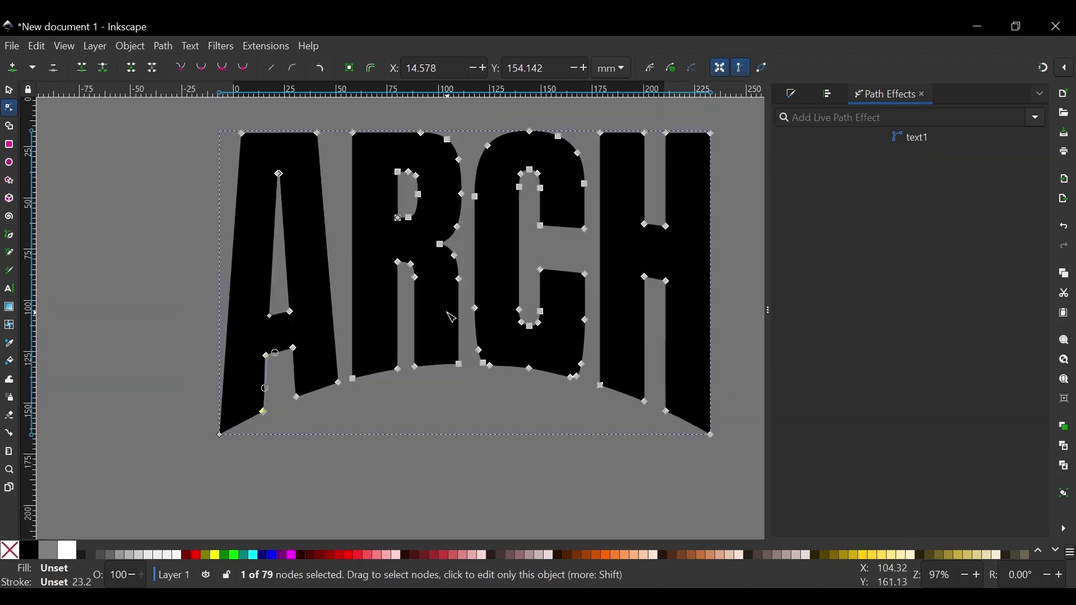
{"action": "left_click", "coordinate": [8, 93]}
{"action": "scroll", "coordinate": [435, 265], "scroll_direction": "right", "scroll_amount": 2}
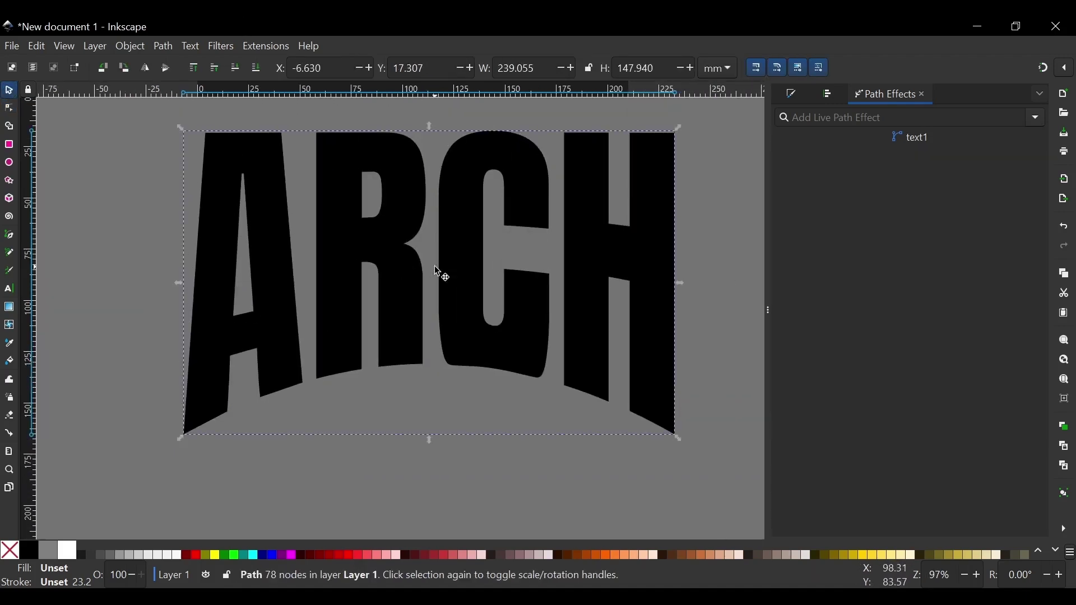
{"action": "scroll", "coordinate": [557, 333], "scroll_direction": "up", "scroll_amount": 1}
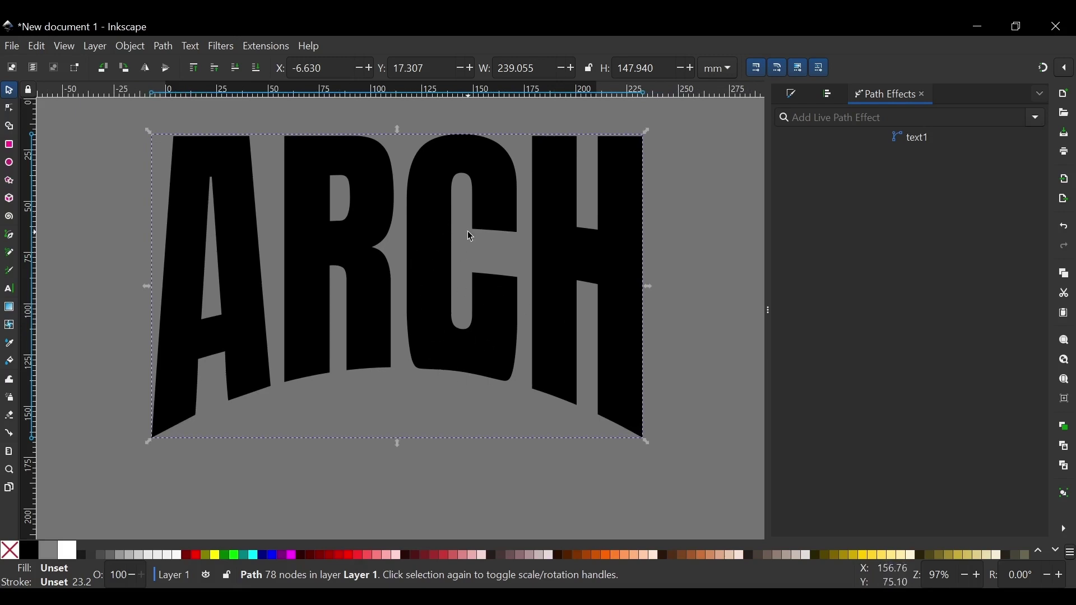
Step: Delete the C's bottom-left and bottom-right corner nodes and make its bottom node smooth
{"action": "scroll", "coordinate": [471, 353], "scroll_direction": "up", "scroll_amount": 2}
{"action": "key", "text": "n"}
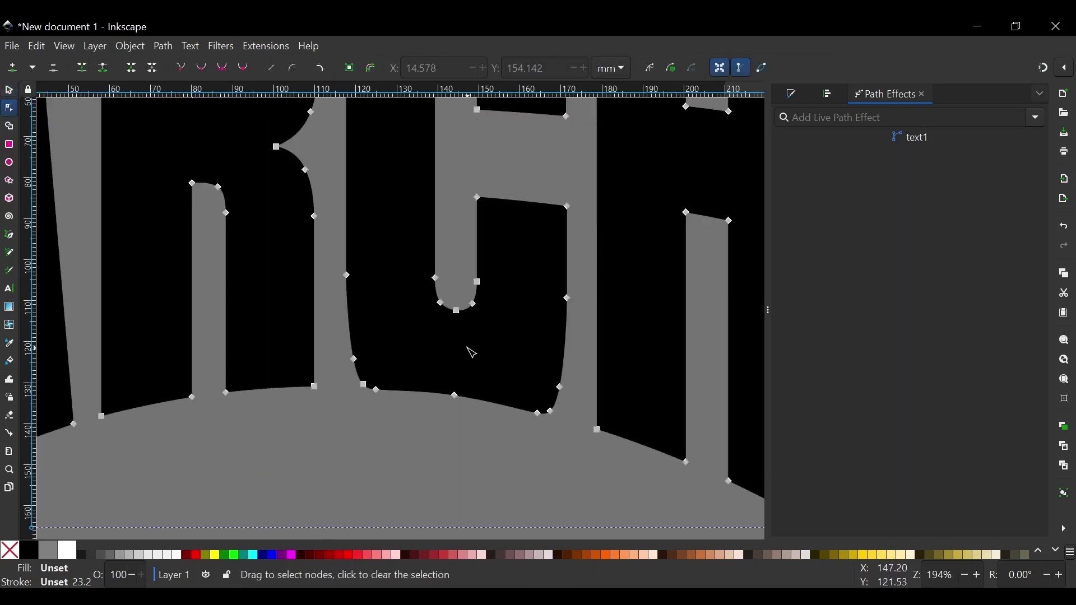
{"action": "left_click_drag", "start_coordinate": [334, 328], "coordinate": [420, 455]}
{"action": "key", "text": "Delete"}
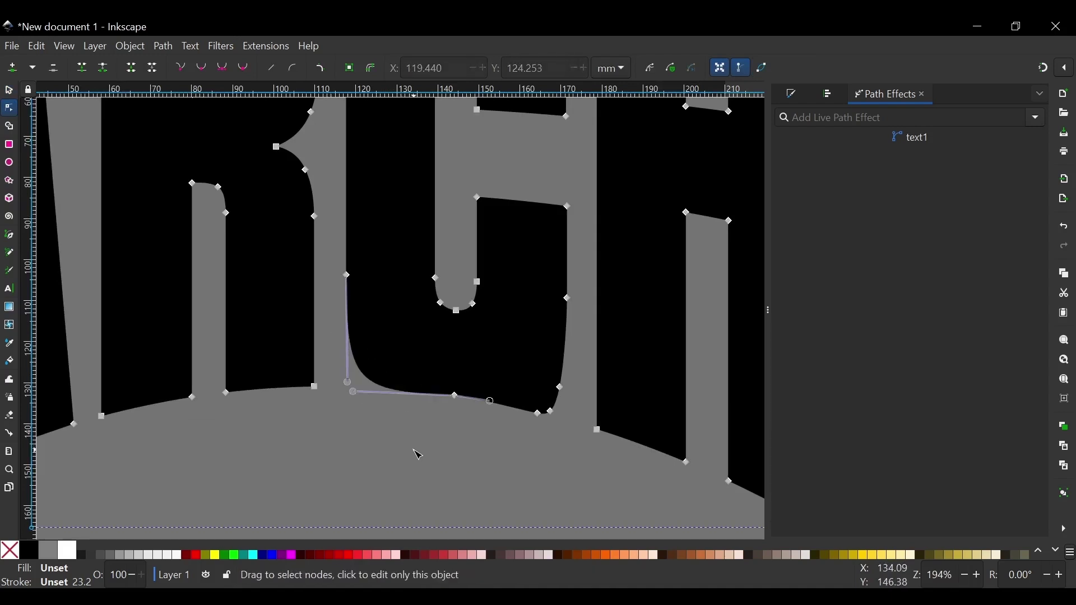
{"action": "left_click_drag", "start_coordinate": [585, 362], "coordinate": [423, 366]}
{"action": "key", "text": "Delete"}
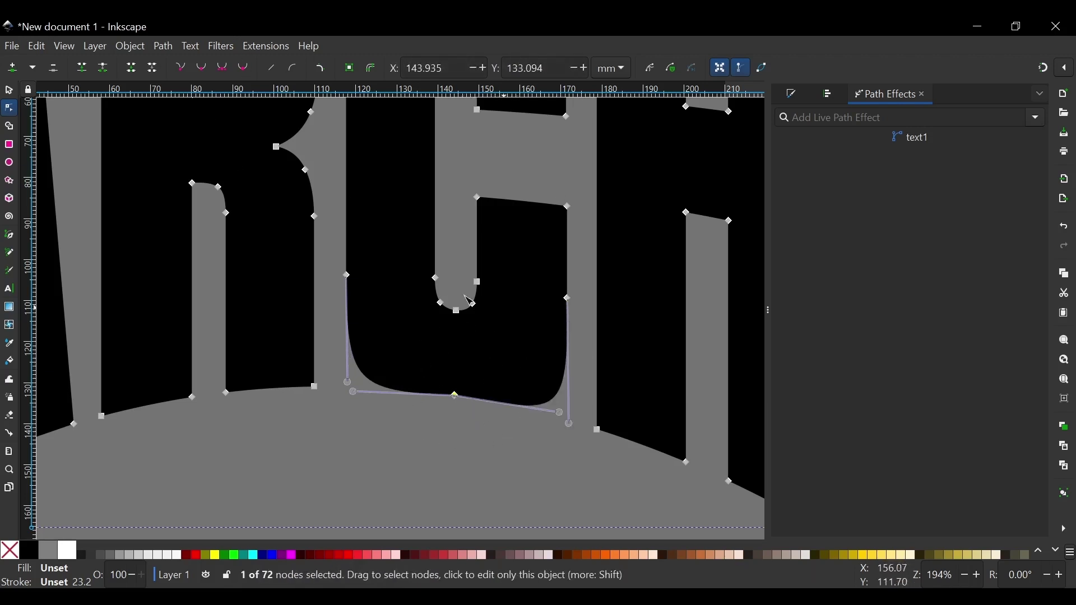
{"action": "left_click", "coordinate": [202, 68]}
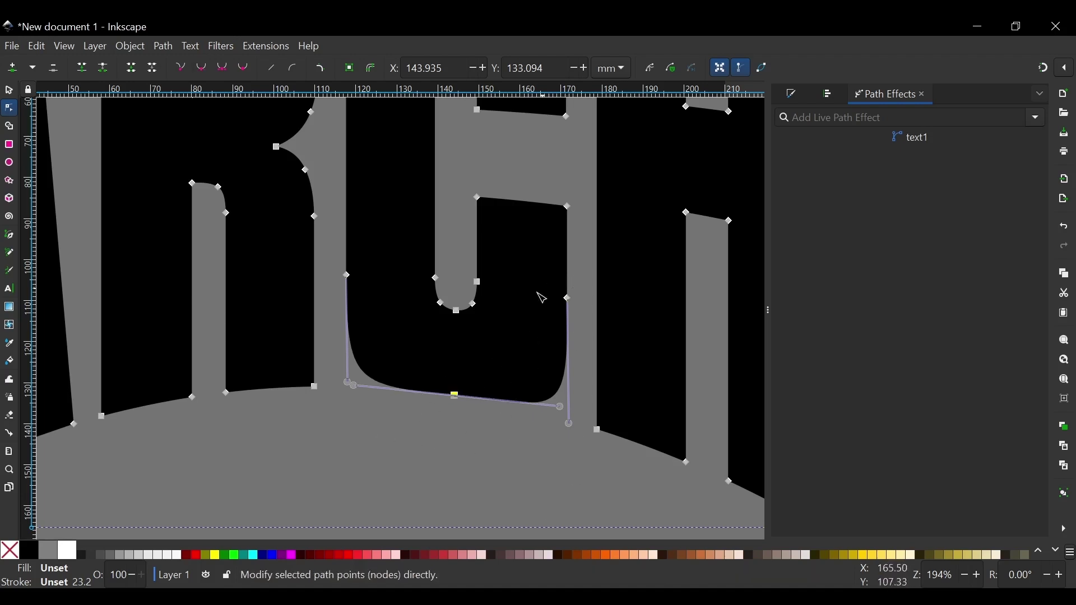
Step: Pull up the handles of the C's right and left side nodes to round its bottom
{"action": "left_click_drag", "start_coordinate": [589, 275], "coordinate": [541, 333]}
{"action": "left_click", "coordinate": [346, 275]}
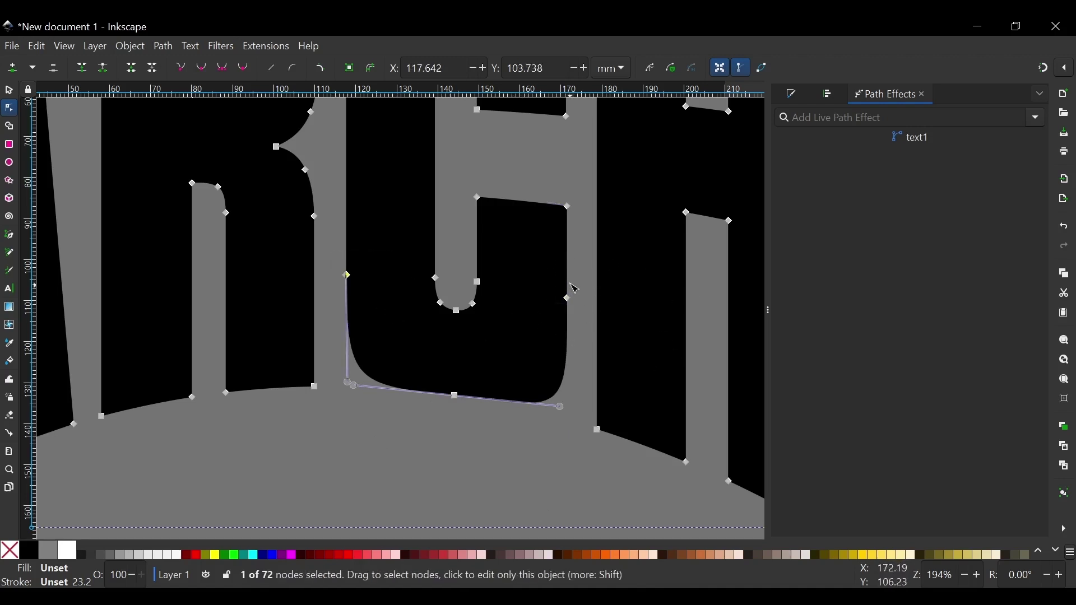
{"action": "left_click_drag", "start_coordinate": [585, 287], "coordinate": [541, 354]}
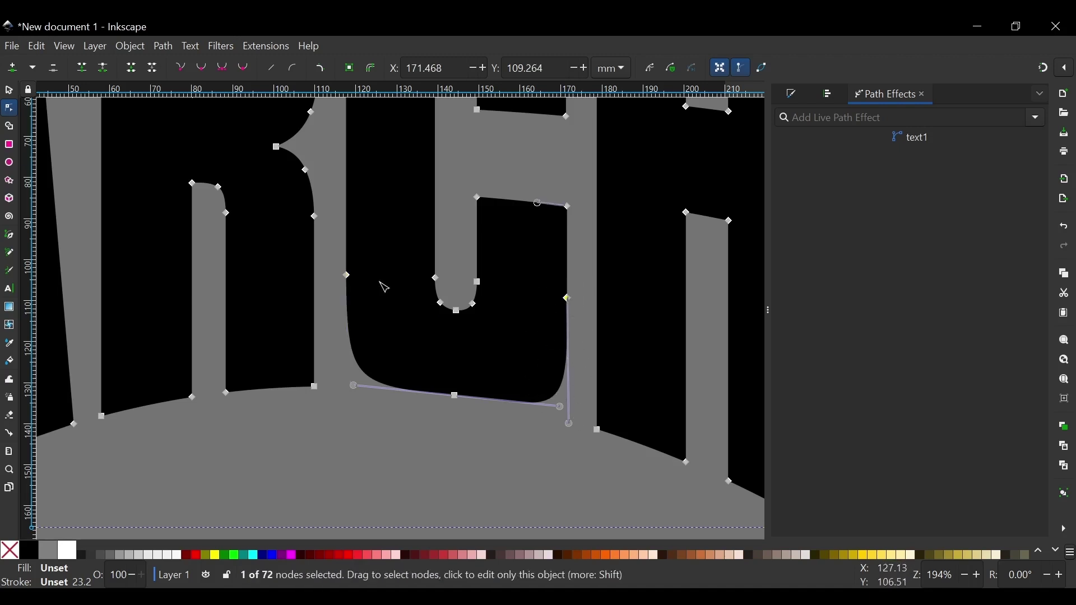
{"action": "left_click", "coordinate": [346, 275]}
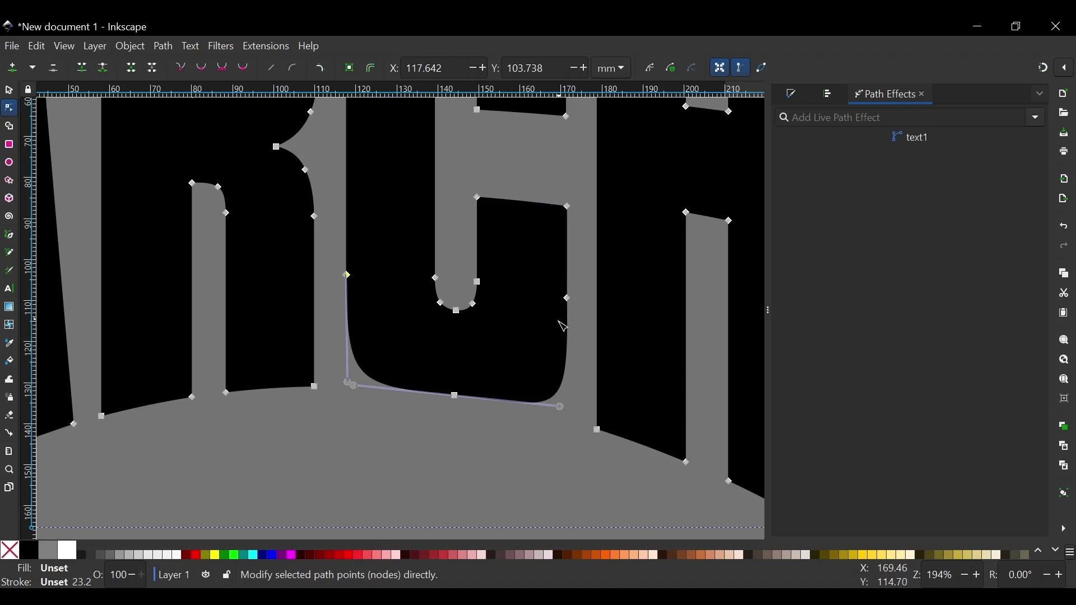
{"action": "left_click_drag", "start_coordinate": [589, 290], "coordinate": [530, 319]}
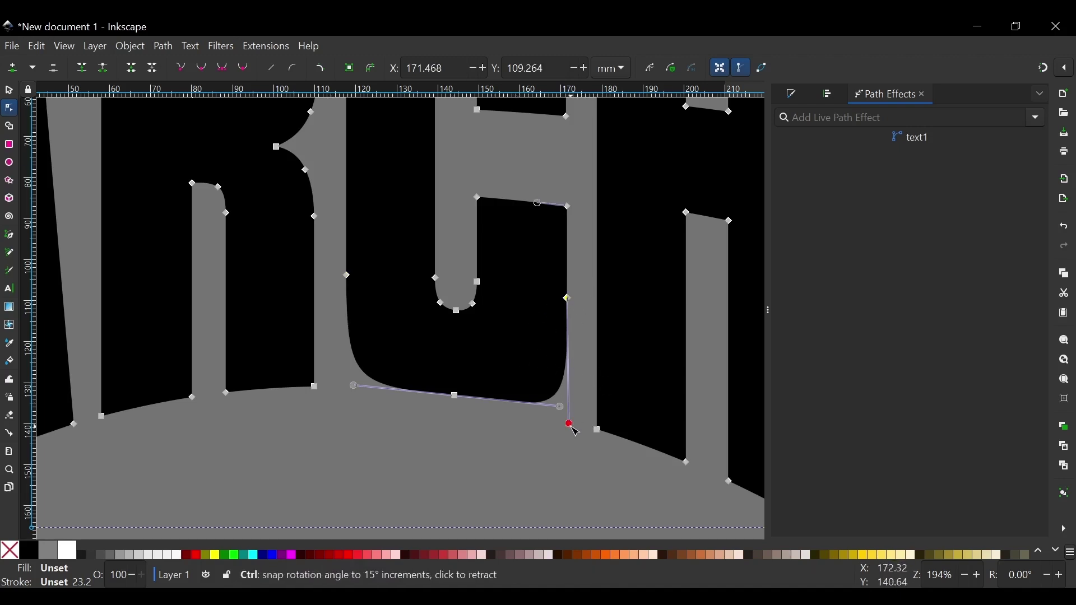
{"action": "left_click_drag", "start_coordinate": [573, 427], "coordinate": [573, 390]}
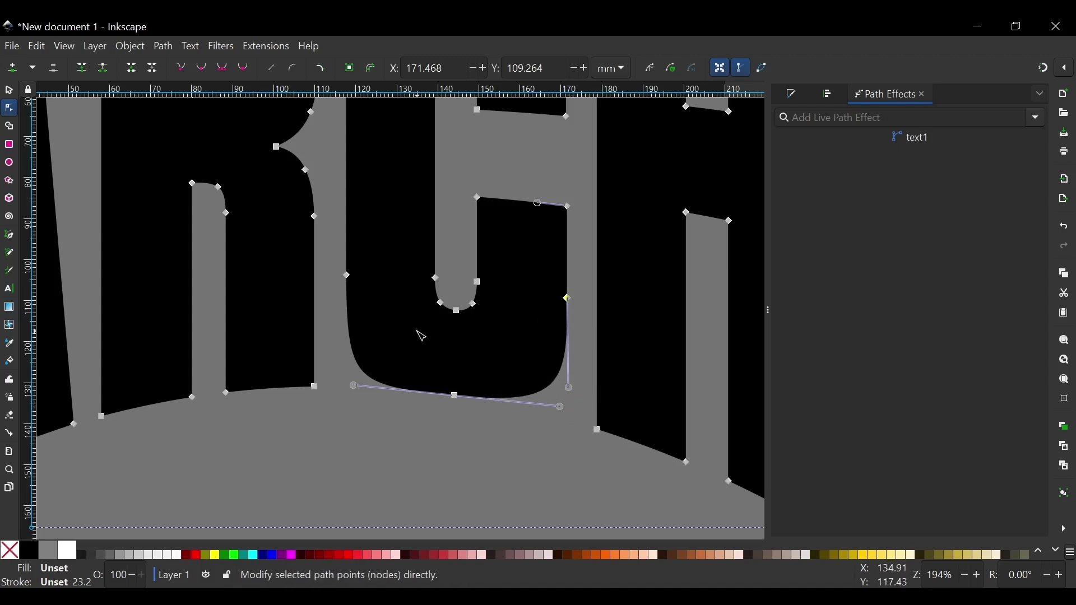
{"action": "left_click", "coordinate": [347, 275]}
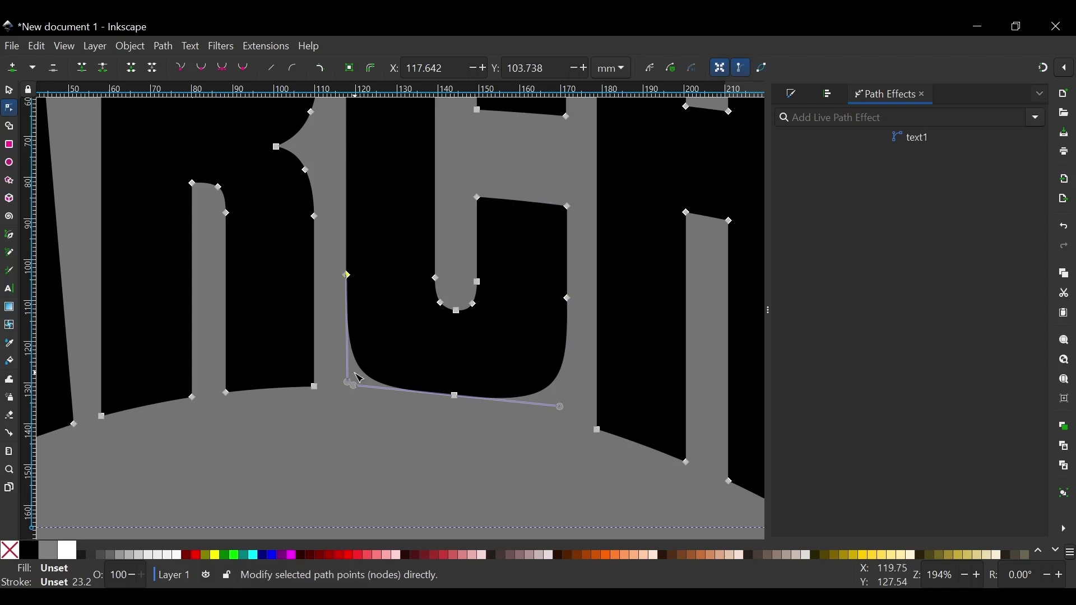
{"action": "left_click_drag", "start_coordinate": [350, 387], "coordinate": [346, 314]}
{"action": "left_click", "coordinate": [442, 443]}
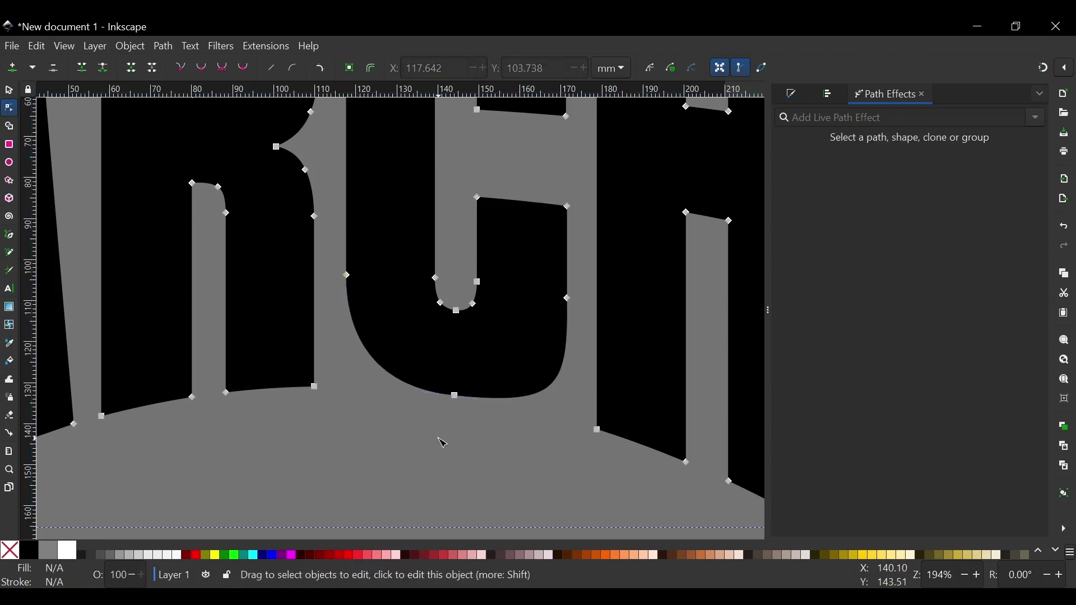
Step: Shorten the C's right-side node handle to 20.55 mm to tighten its lower-right curve
{"action": "scroll", "coordinate": [485, 432], "scroll_direction": "down", "scroll_amount": 4, "text": "ctrl"}
{"action": "scroll", "coordinate": [511, 328], "scroll_direction": "down", "scroll_amount": 2}
{"action": "scroll", "coordinate": [511, 328], "scroll_direction": "down", "scroll_amount": 3}
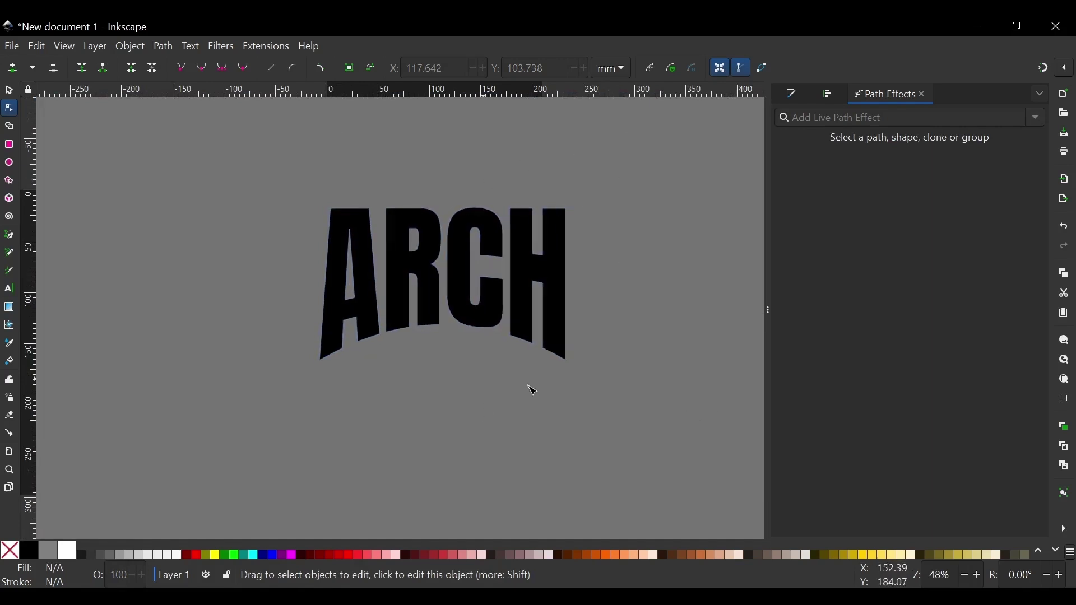
{"action": "scroll", "coordinate": [472, 331], "scroll_direction": "down", "scroll_amount": 3, "text": "ctrl"}
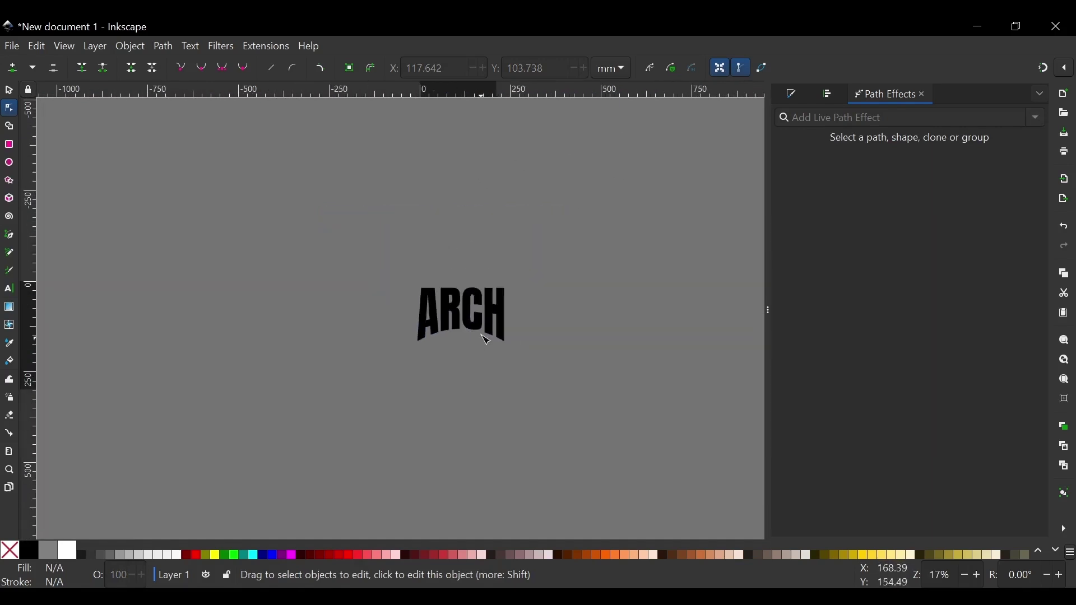
{"action": "scroll", "coordinate": [485, 335], "scroll_direction": "up", "scroll_amount": 6, "text": "ctrl"}
{"action": "left_click", "coordinate": [463, 328]}
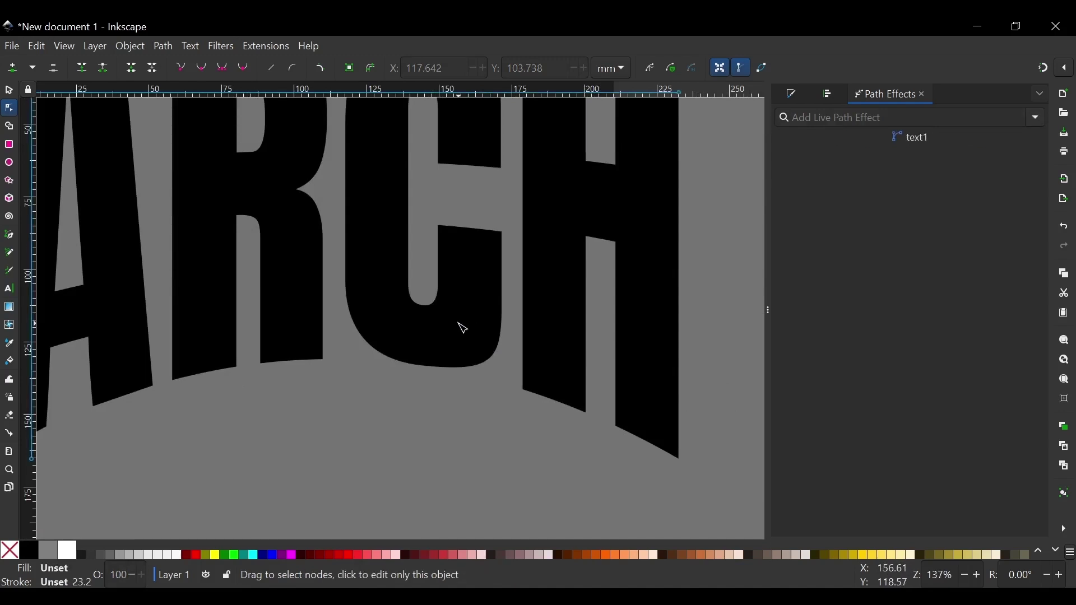
{"action": "scroll", "coordinate": [442, 341], "scroll_direction": "up", "scroll_amount": 2, "text": "ctrl"}
{"action": "left_click", "coordinate": [564, 255]}
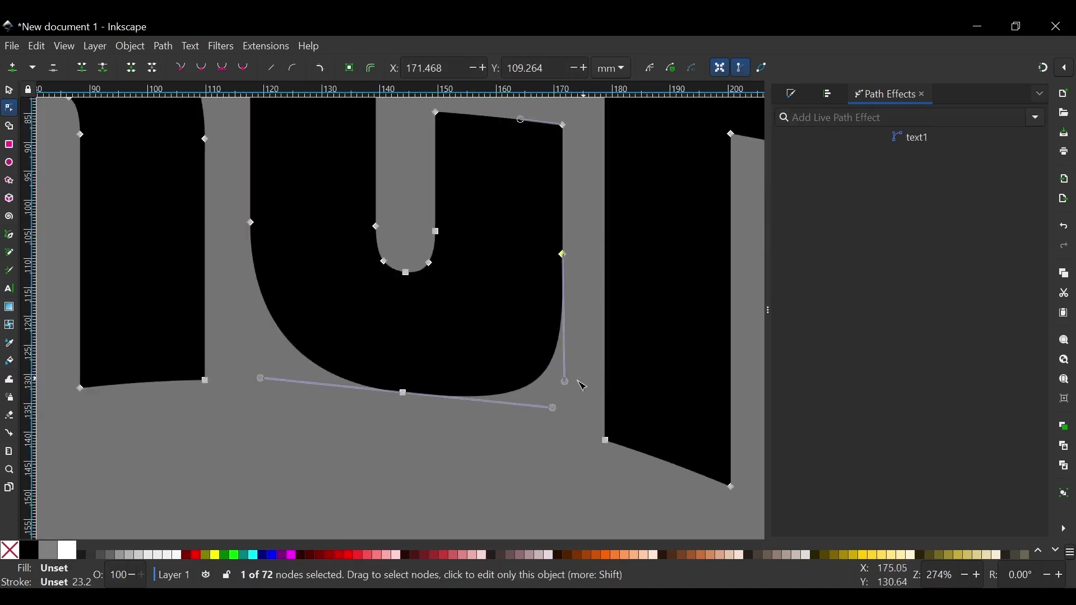
{"action": "left_click_drag", "start_coordinate": [567, 385], "coordinate": [565, 368]}
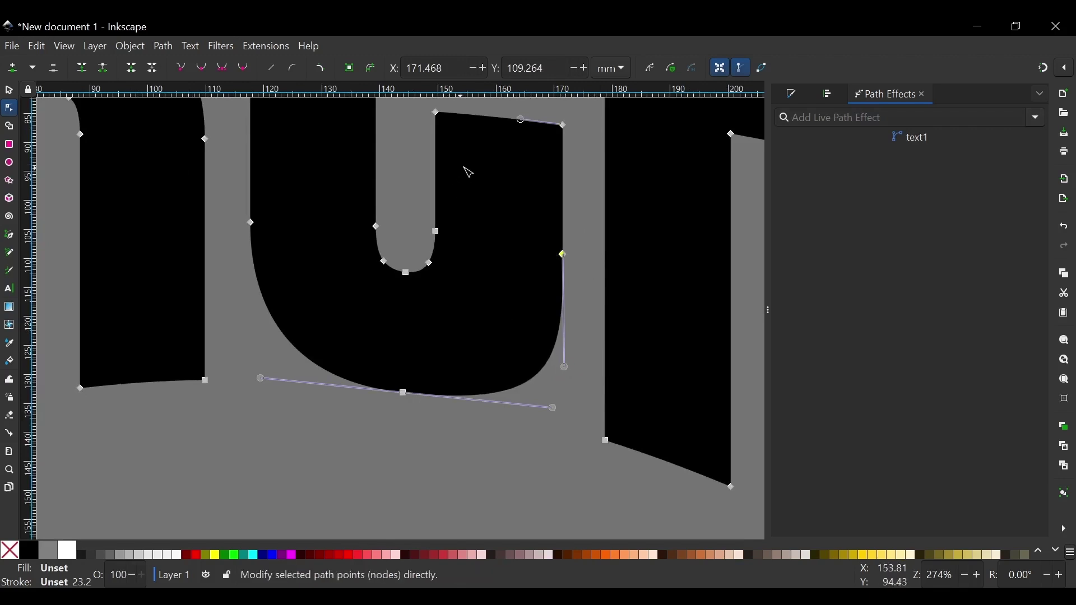
Step: Lower the bottom nodes of the C's inner opening by about 2.41 mm
{"action": "left_click_drag", "start_coordinate": [466, 168], "coordinate": [363, 340]}
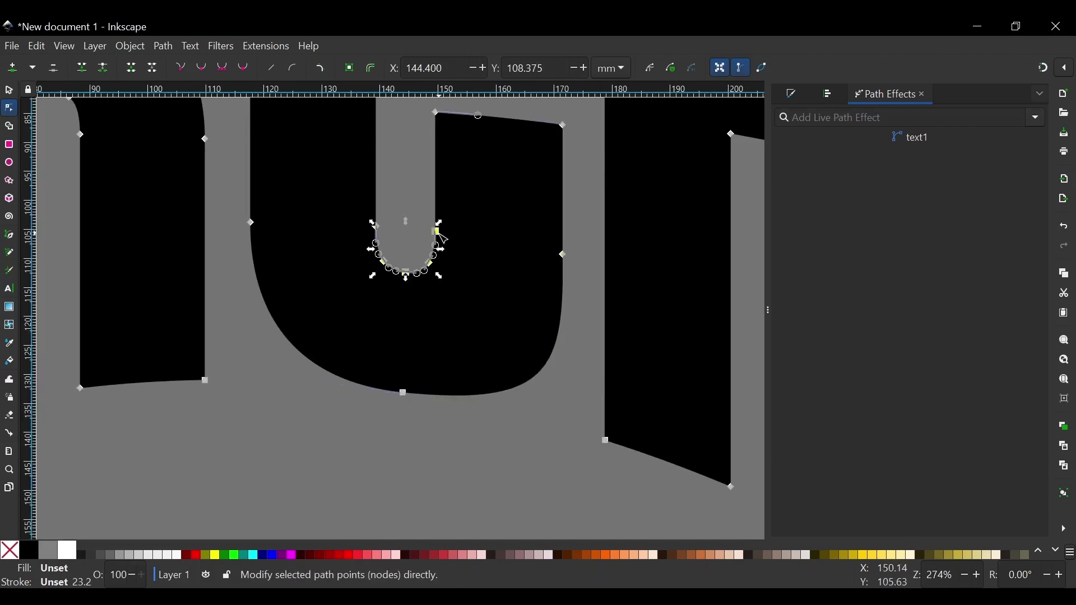
{"action": "left_click_drag", "start_coordinate": [440, 238], "coordinate": [440, 252]}
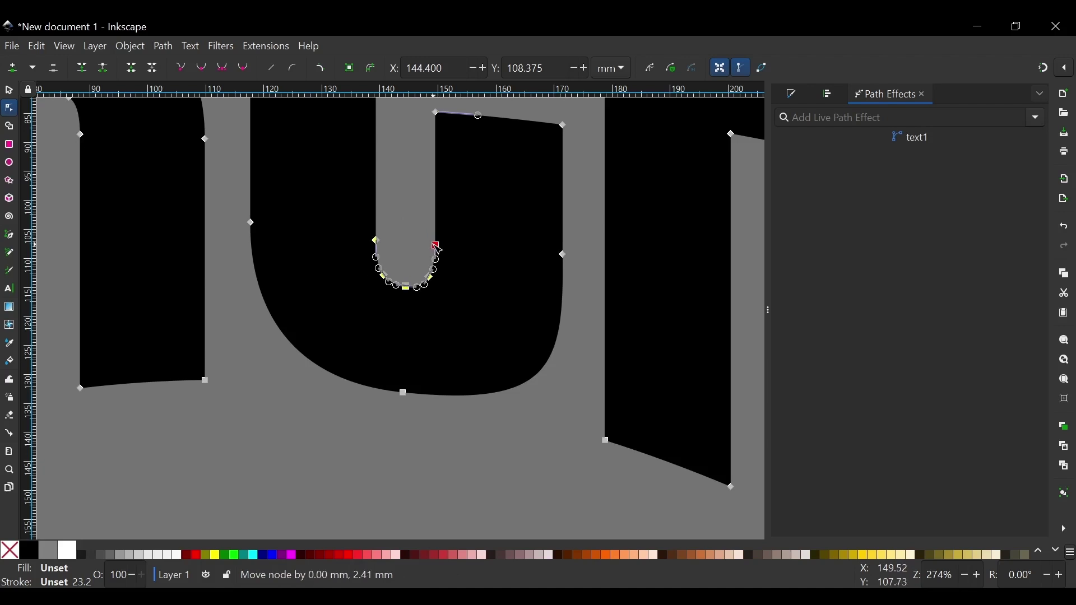
{"action": "scroll", "coordinate": [457, 354], "scroll_direction": "down", "scroll_amount": 5}
{"action": "left_click", "coordinate": [478, 410]}
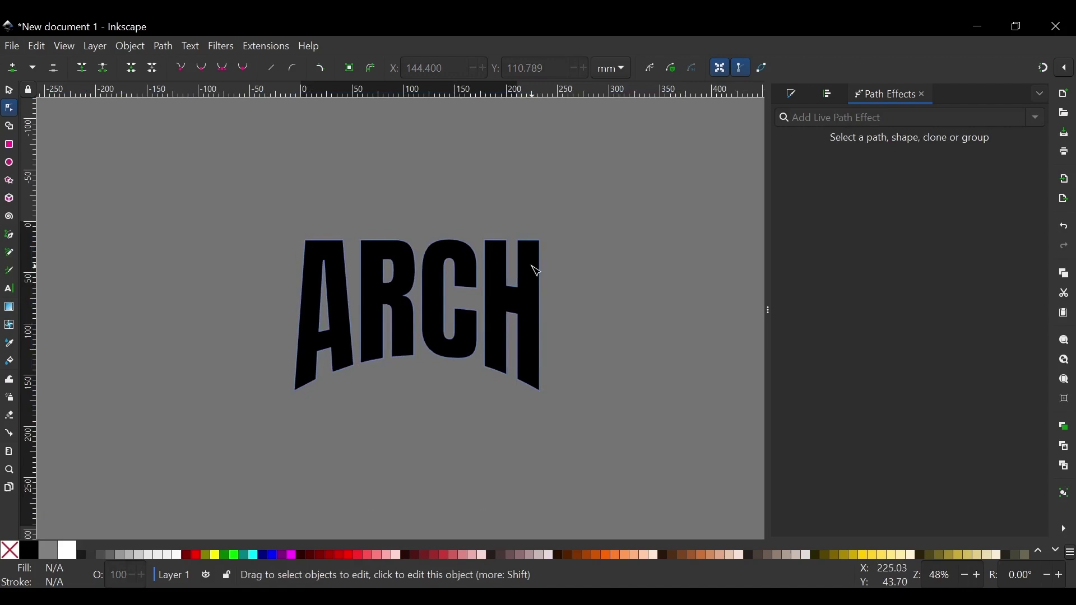
Step: Select the ARCH path and drag it up the page to Y −44.412 mm
{"action": "left_click", "coordinate": [9, 90]}
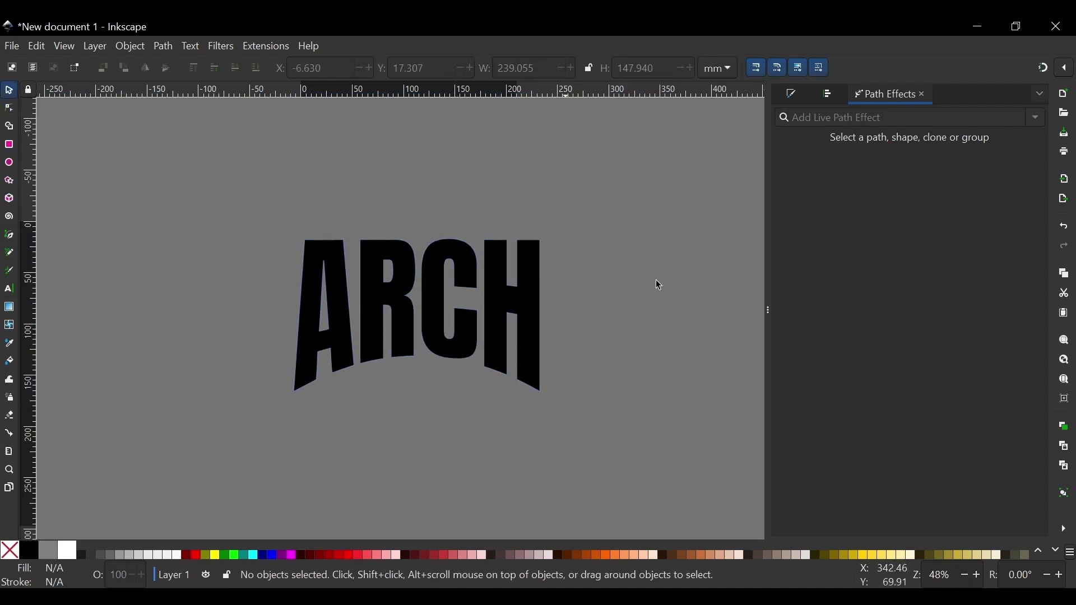
{"action": "left_click", "coordinate": [440, 287]}
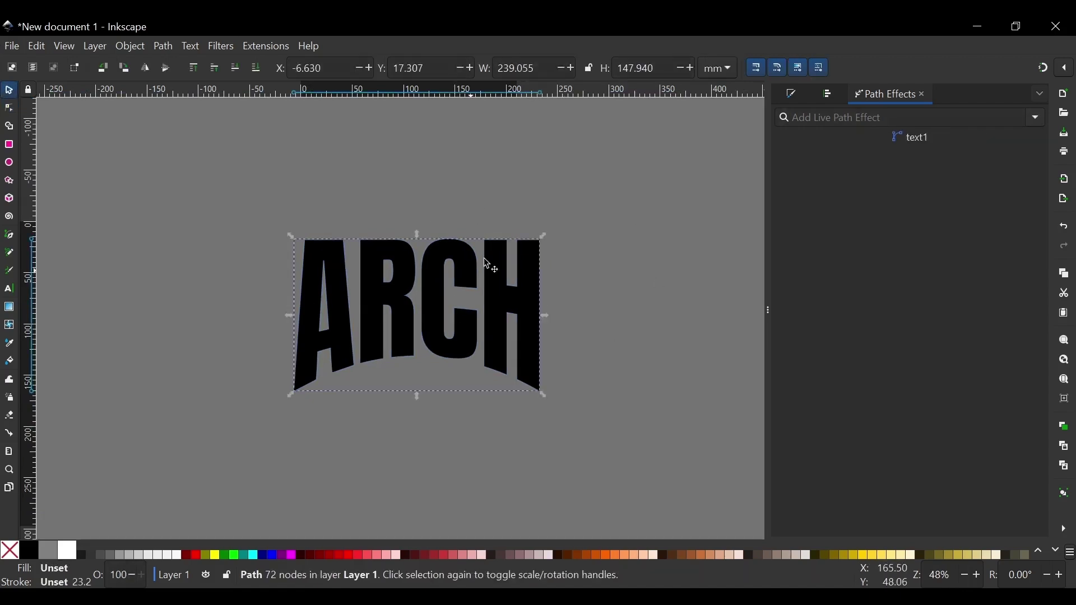
{"action": "left_click_drag", "start_coordinate": [487, 263], "coordinate": [487, 199]}
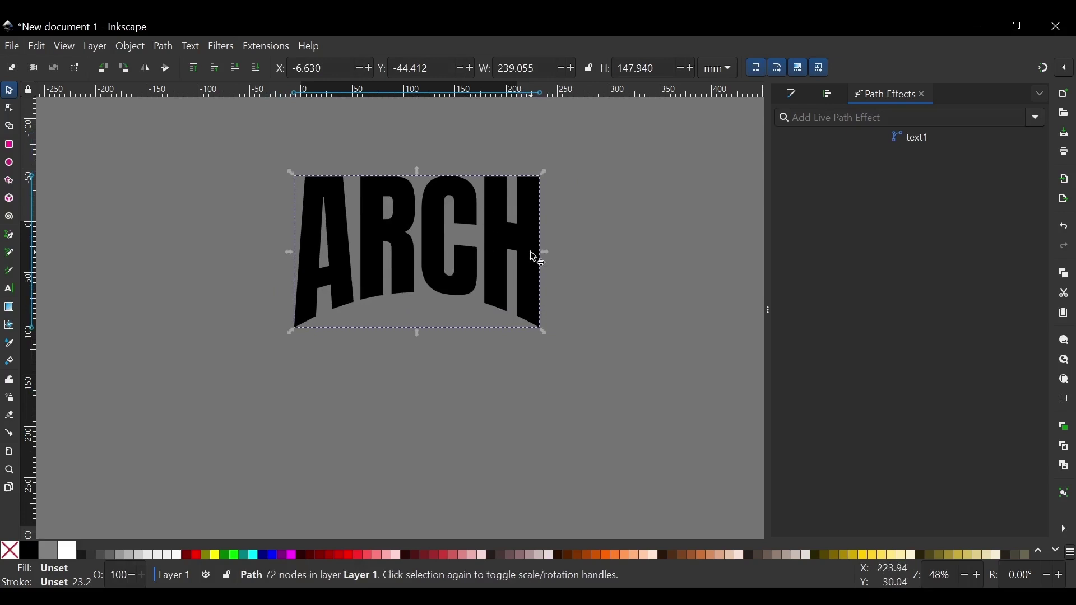